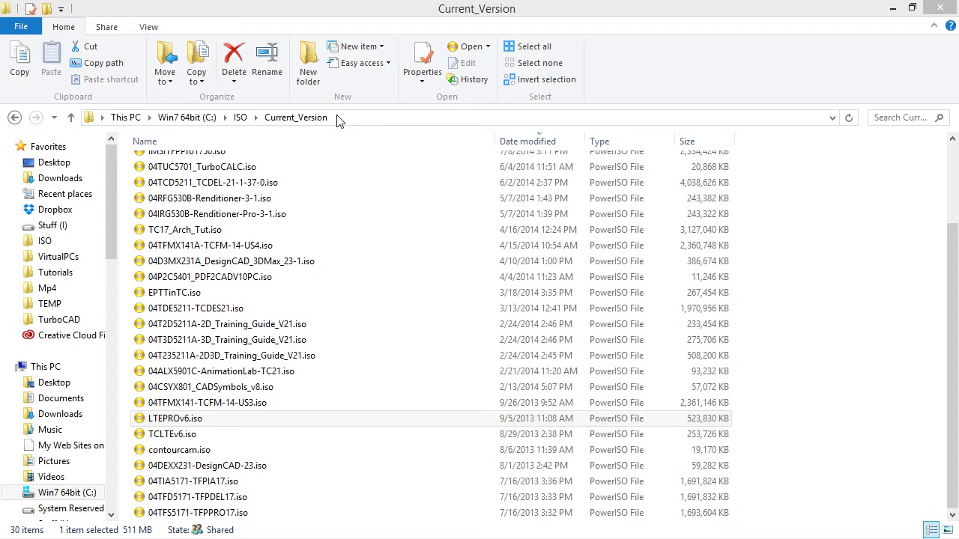
Step: Look over the PowerISO extraction options offered for LTEPROv6.iso in the Current_Version folder
right_click(209, 427)
mouse_move(249, 279)
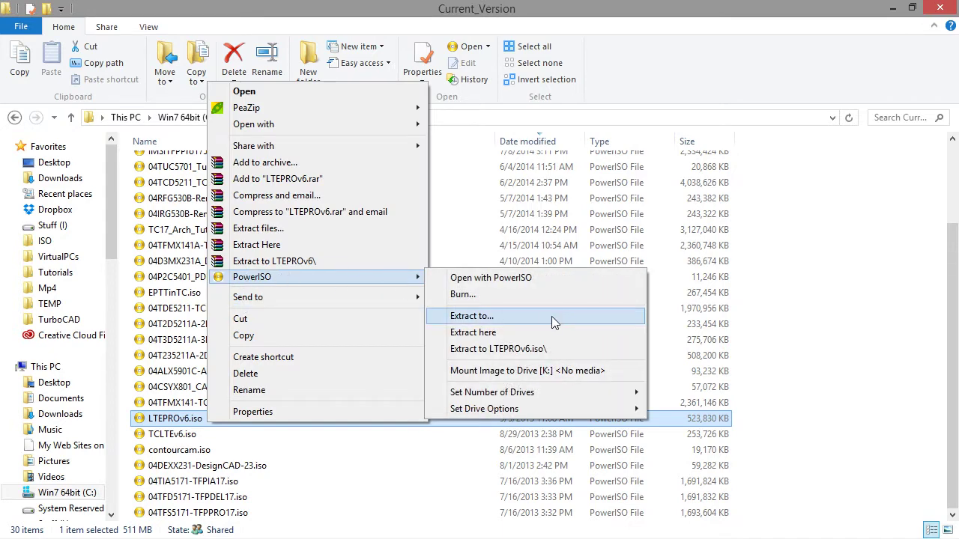
mouse_move(313, 278)
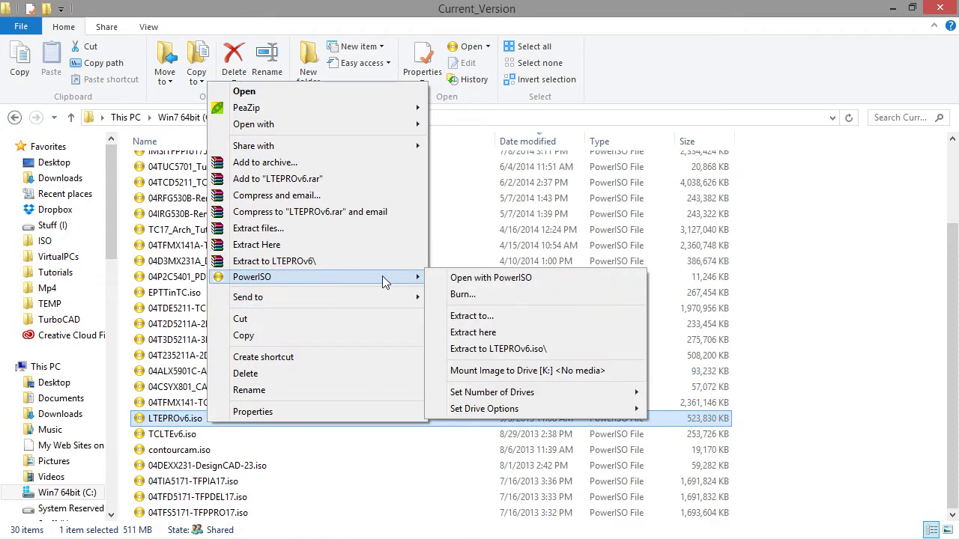
left_click(480, 334)
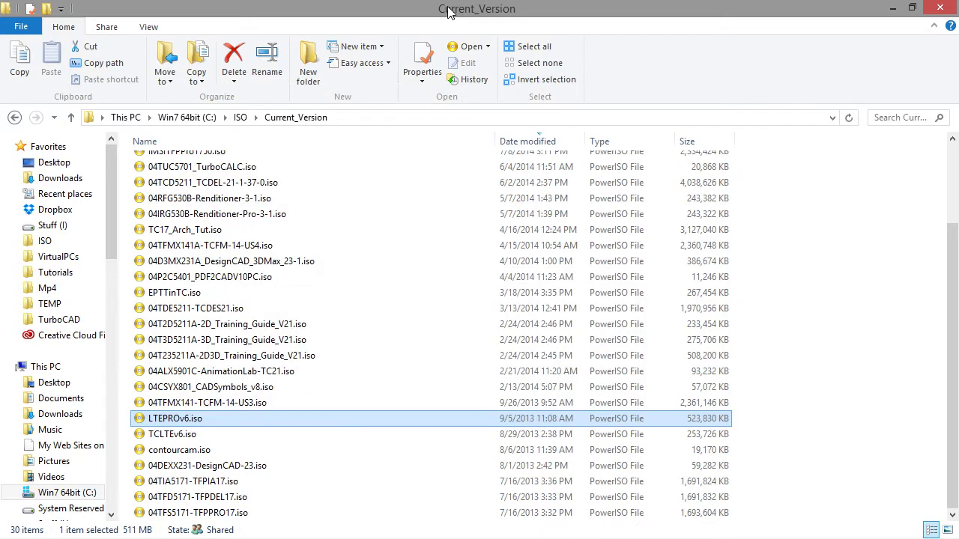
Step: Arrange the Current_Version window side by side with the 04LTP570 TurboCAD LTE v7 folder window
left_click_drag(448, 13, 958, 26)
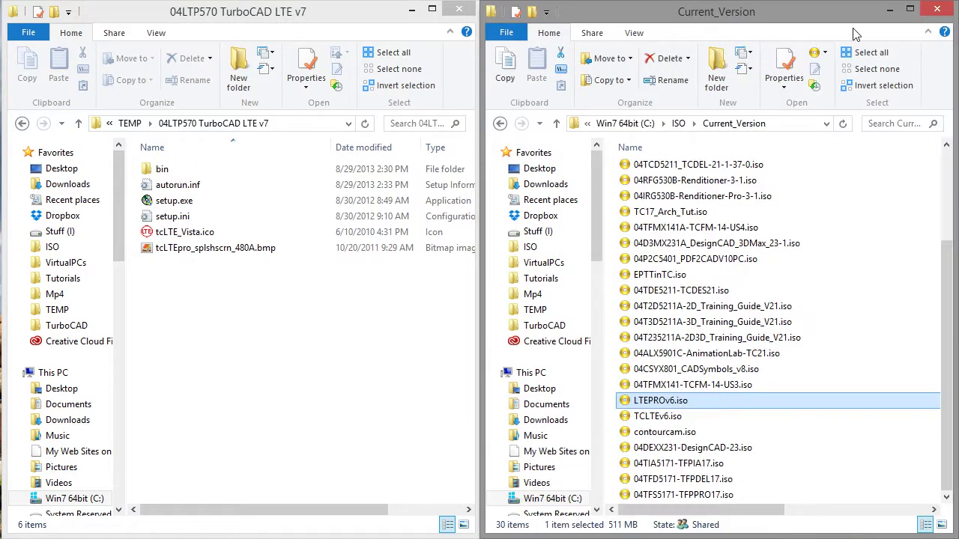
left_click(377, 13)
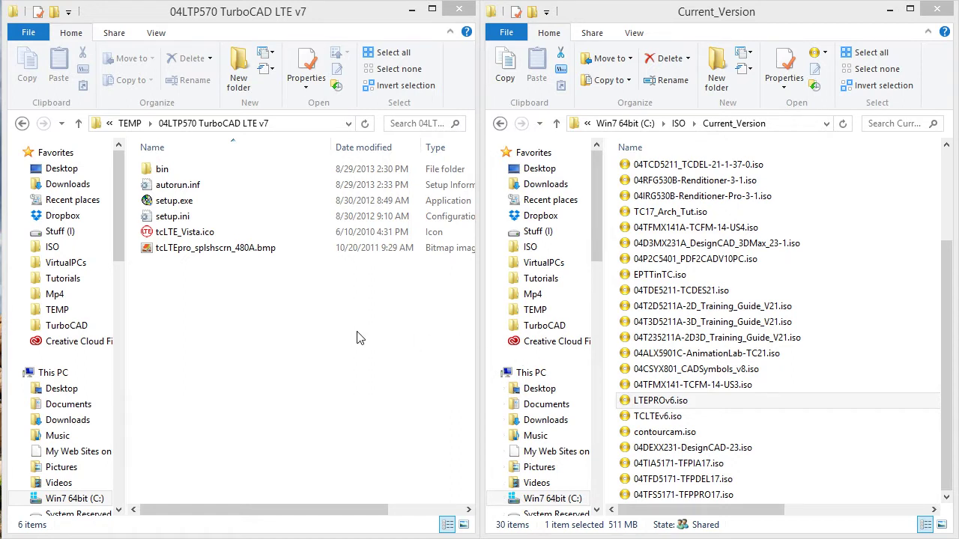
left_click(717, 404)
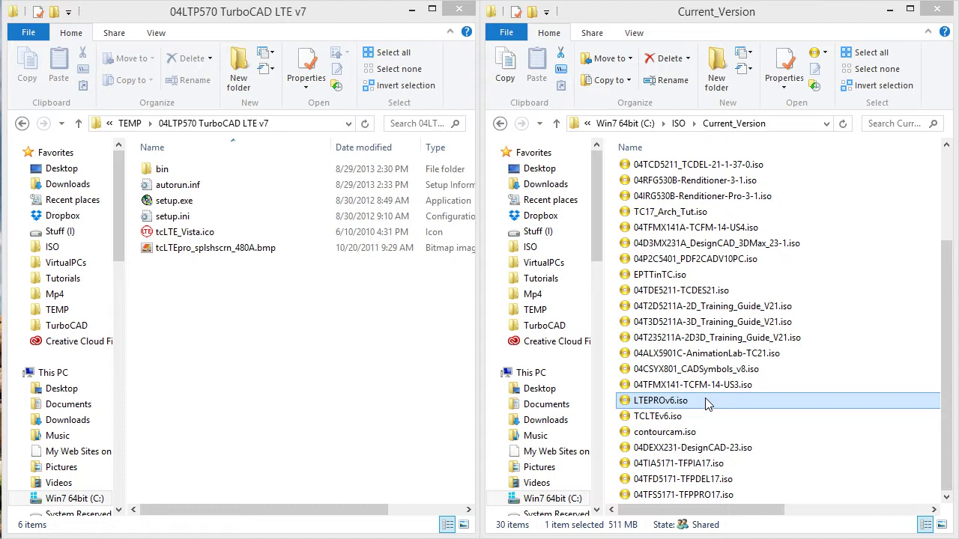
left_click(363, 318)
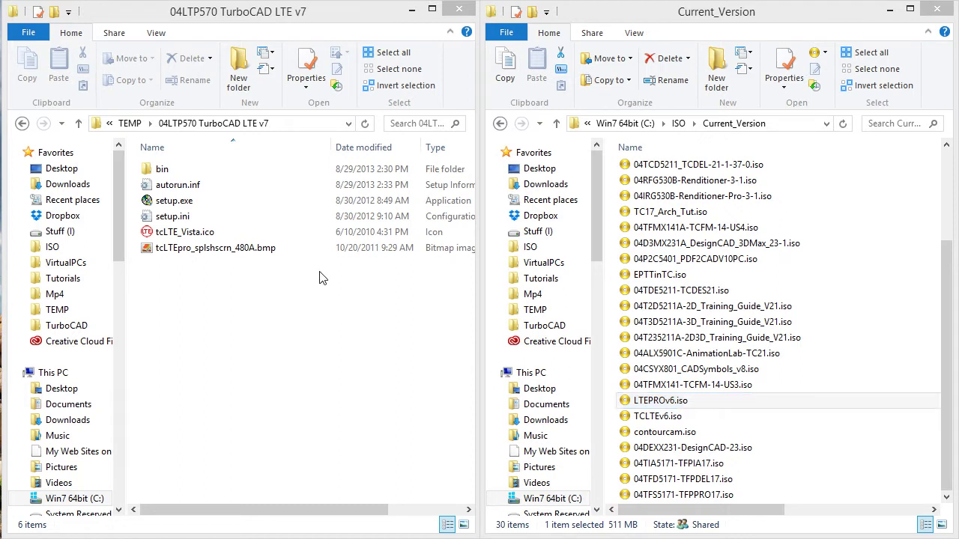
Step: Rename the 04LTP570 TurboCAD LTE v7 folder inside TEMP as "04LTP570 TurboCAD LTE Pro v7"
left_click(129, 124)
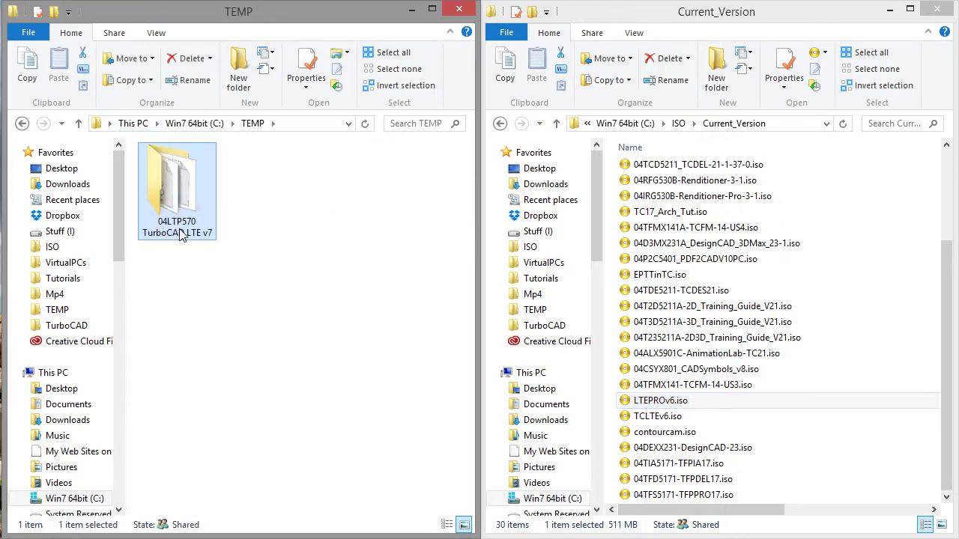
left_click(185, 231)
left_click(199, 223)
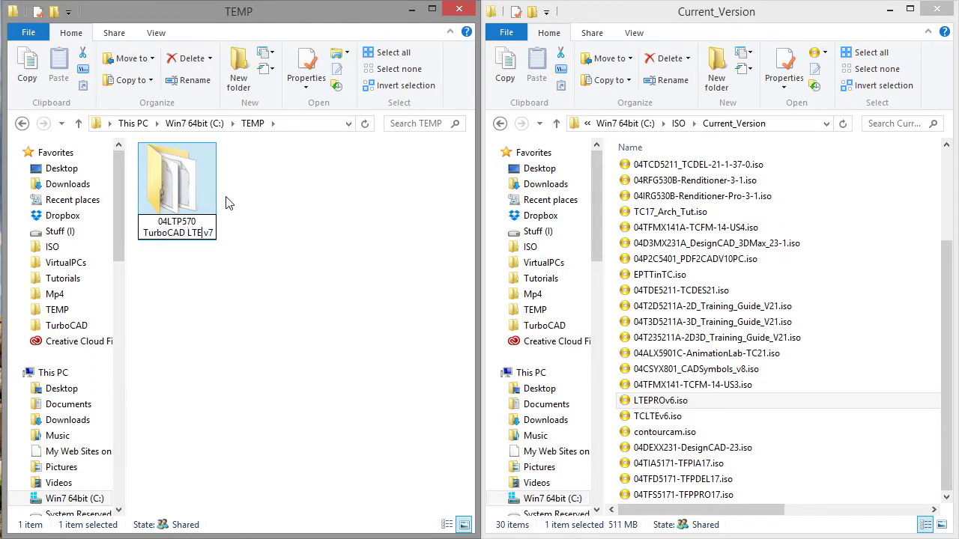
type("Pro")
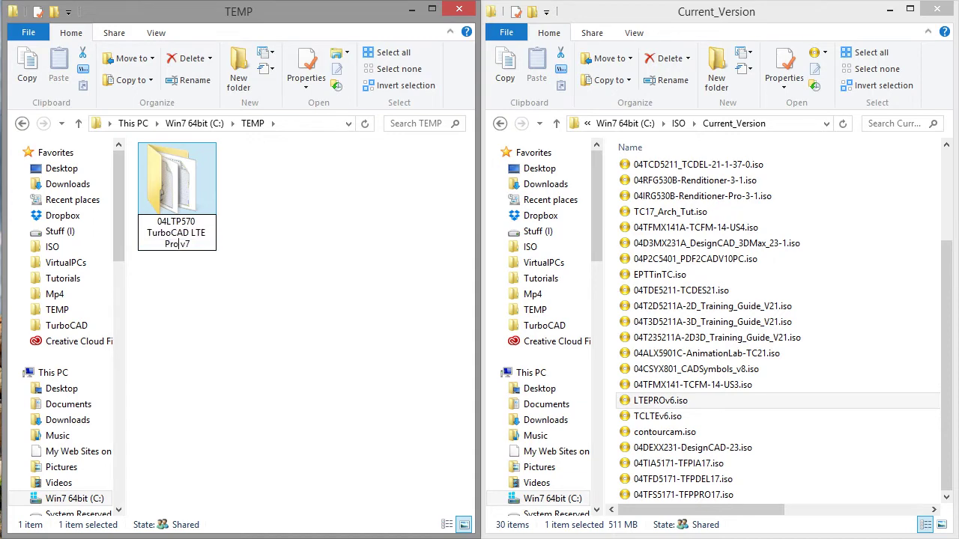
key("Return")
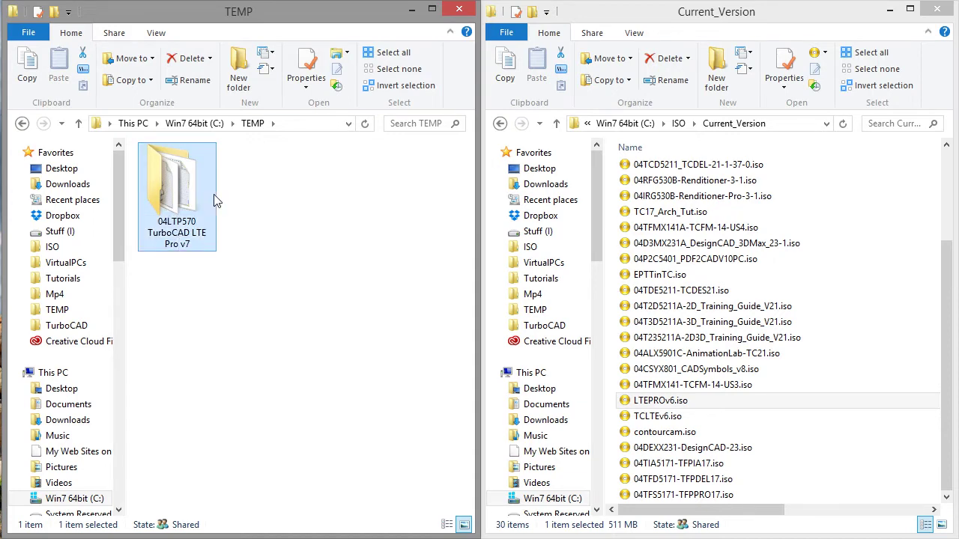
Step: Examine the contents of the x64 and x86 folders within bin of the 04LTP570 TurboCAD LTE Pro v7 folder
double_click(196, 191)
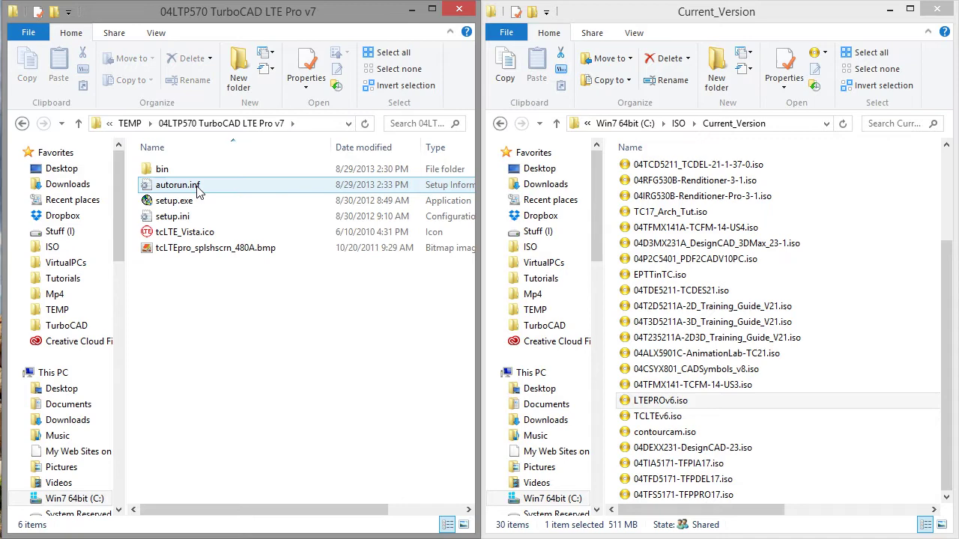
left_click_drag(326, 23, 404, 6)
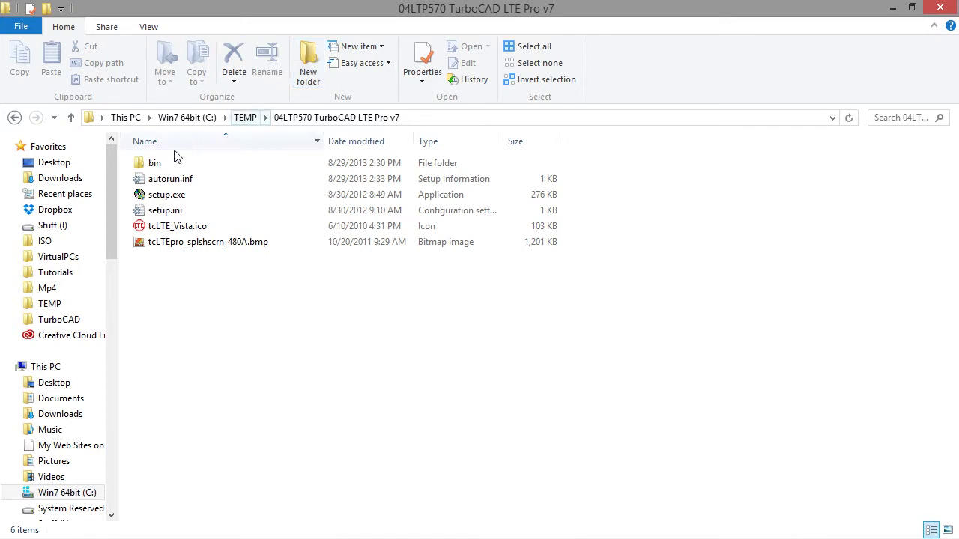
left_click(168, 177)
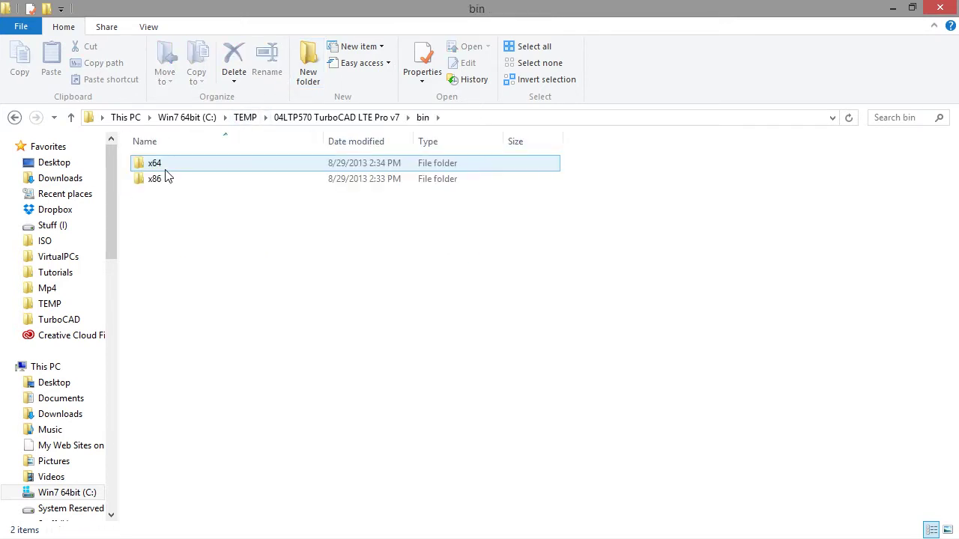
double_click(166, 170)
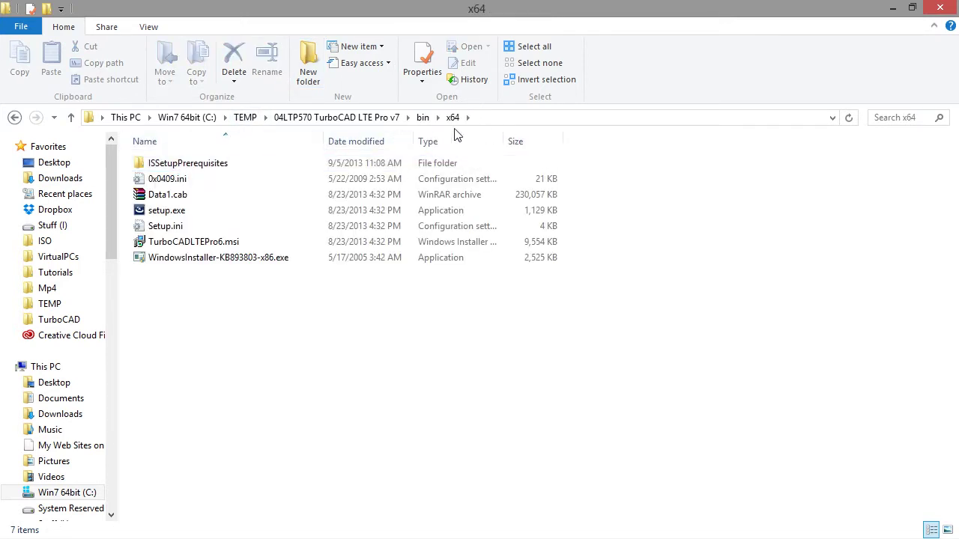
left_click(422, 120)
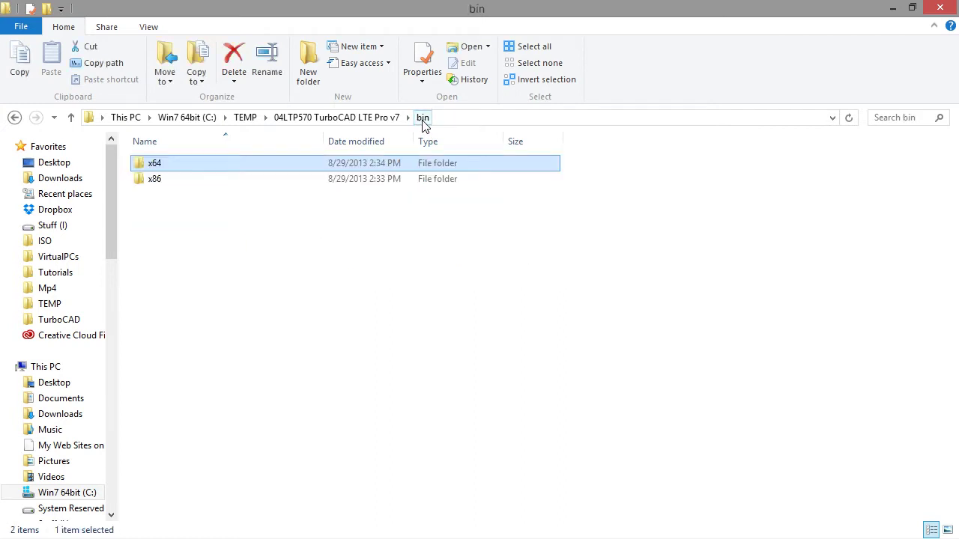
double_click(282, 179)
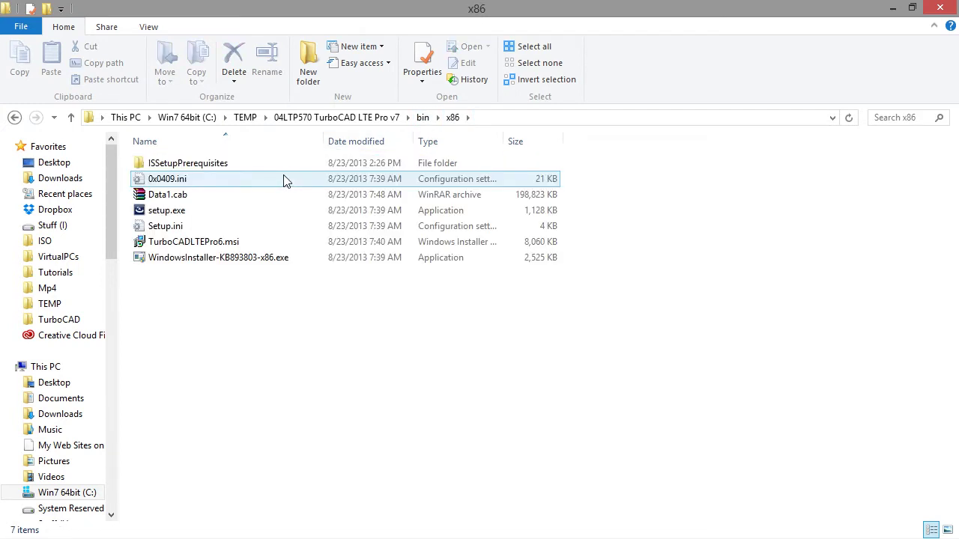
left_click(423, 118)
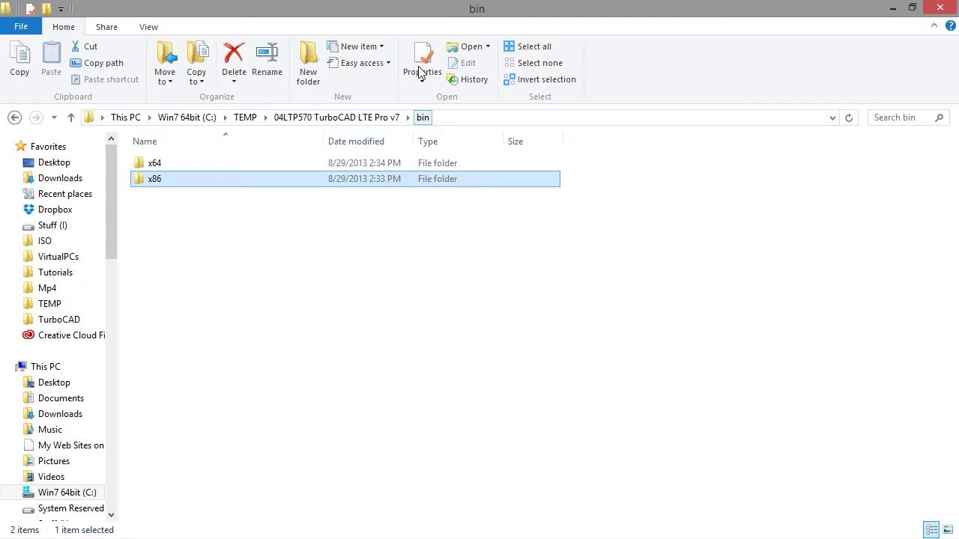
Step: Arrange the bin folder window side by side with the Downloads window, minimizing the Current_Version window
left_click_drag(422, 7, 958, 56)
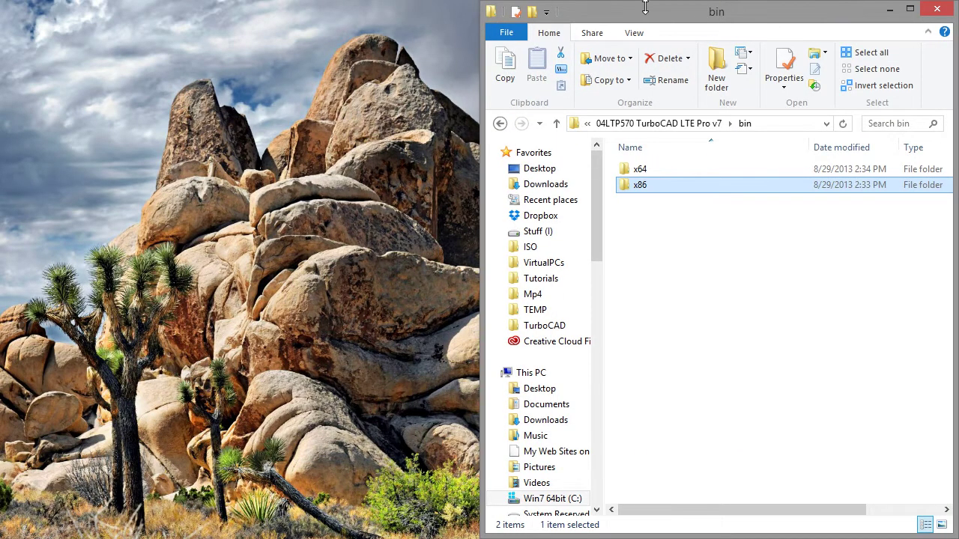
left_click_drag(646, 8, 1, 30)
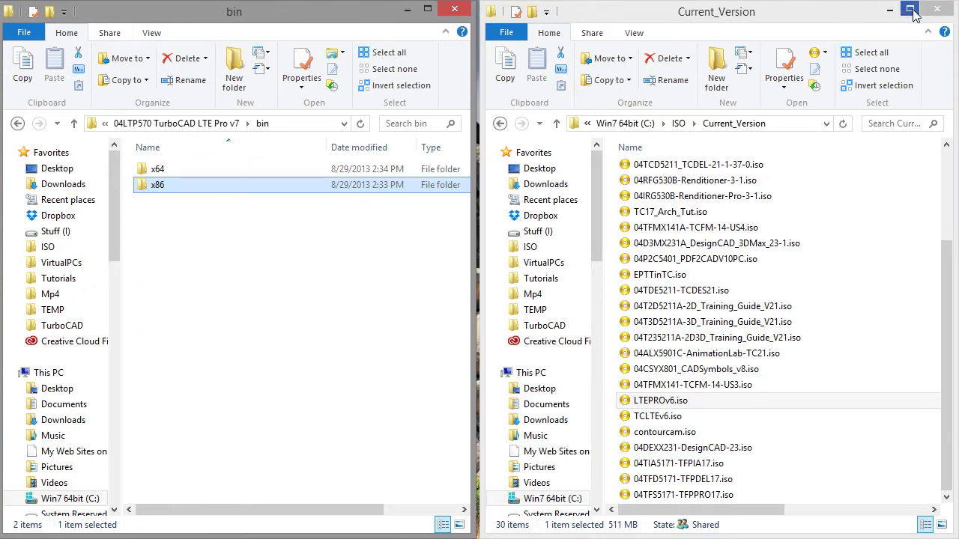
left_click(890, 9)
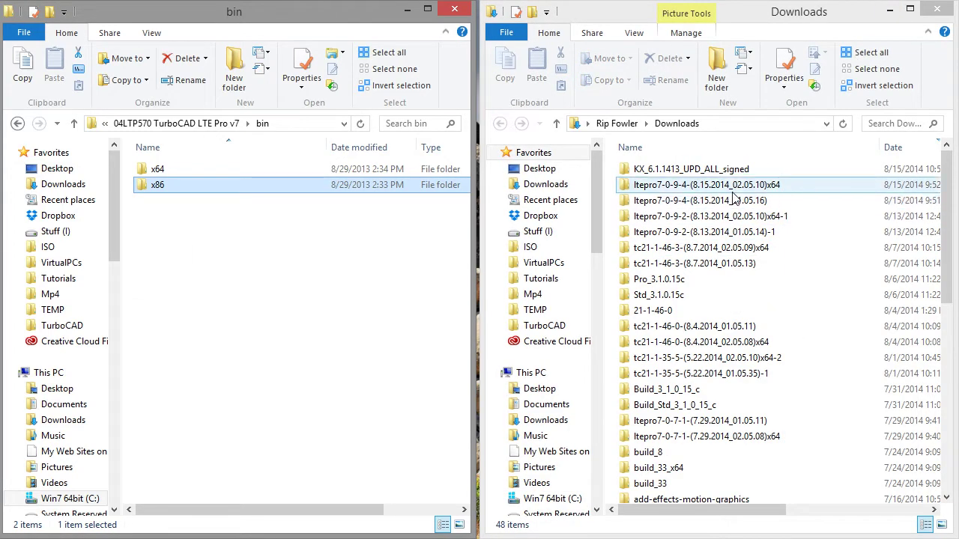
Step: Delete all old installer files and folders from bin's x86 folder to the Recycle Bin
double_click(187, 188)
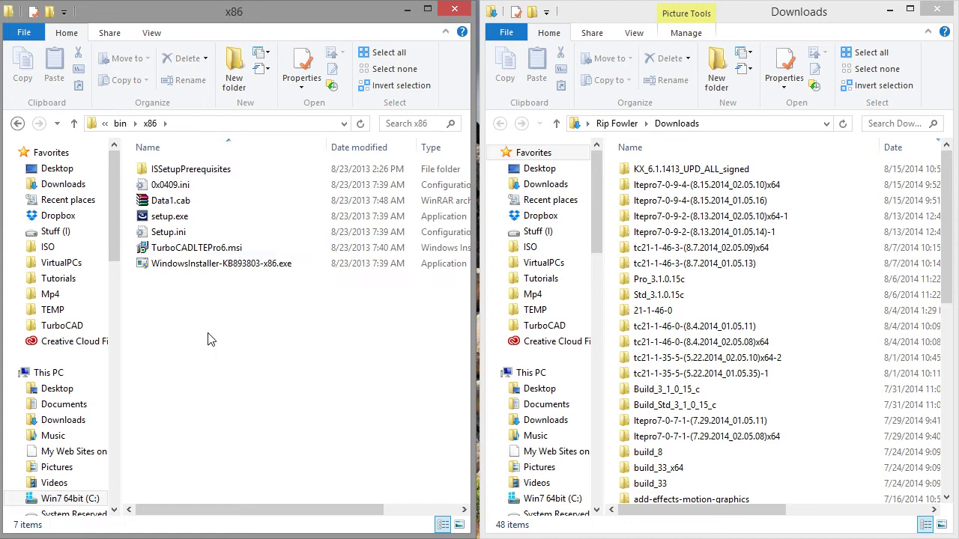
left_click_drag(210, 341, 186, 183)
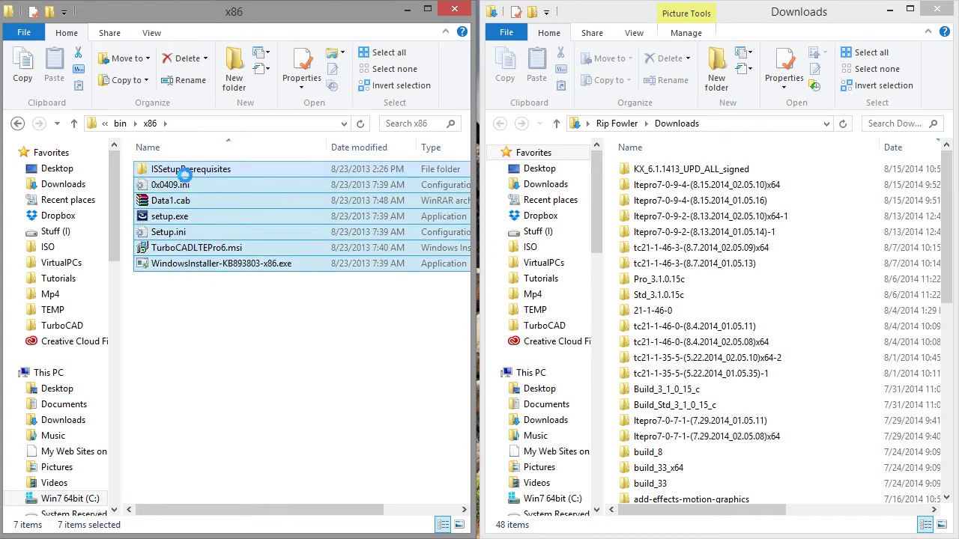
key("Delete")
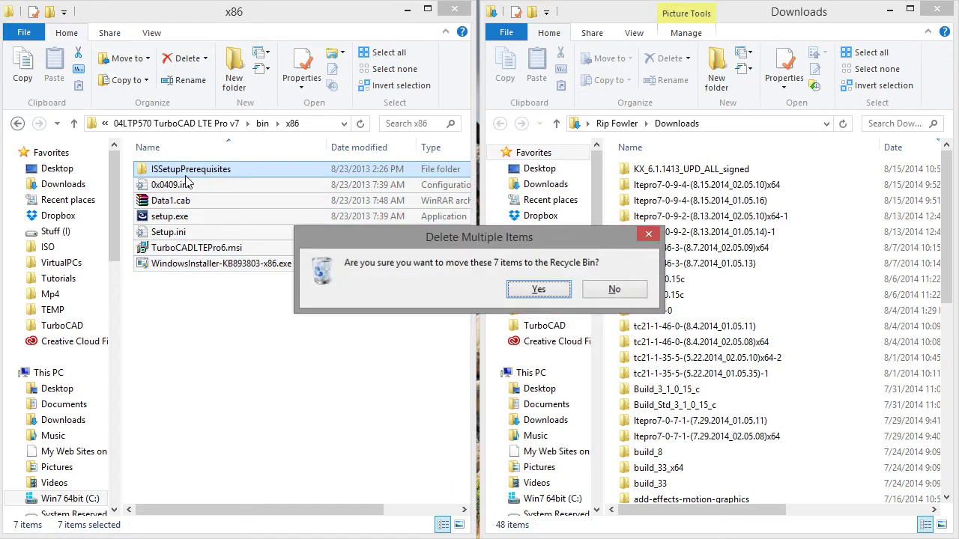
key("Return")
Step: Delete all old installer files and folders from bin's x64 folder to the Recycle Bin
left_click(261, 123)
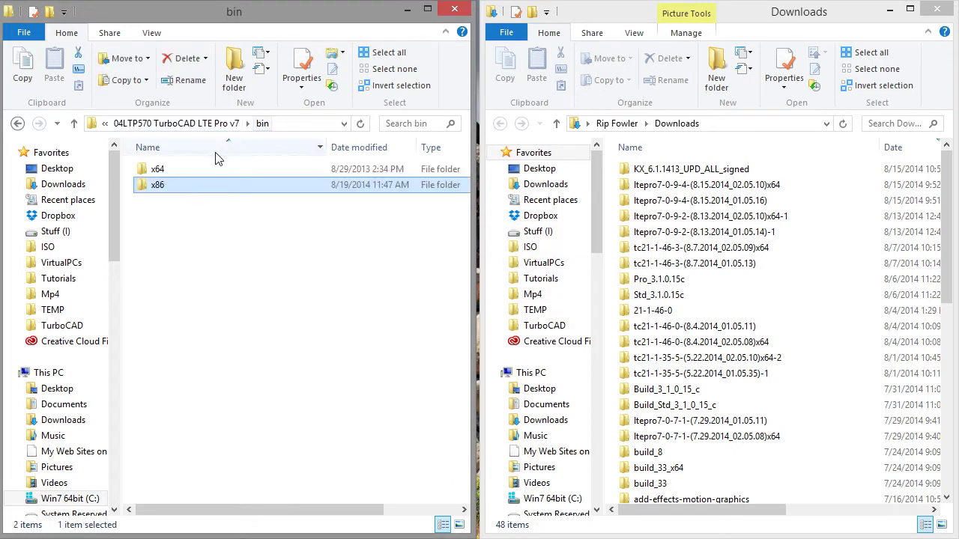
double_click(182, 167)
left_click_drag(215, 294, 179, 171)
key("Delete")
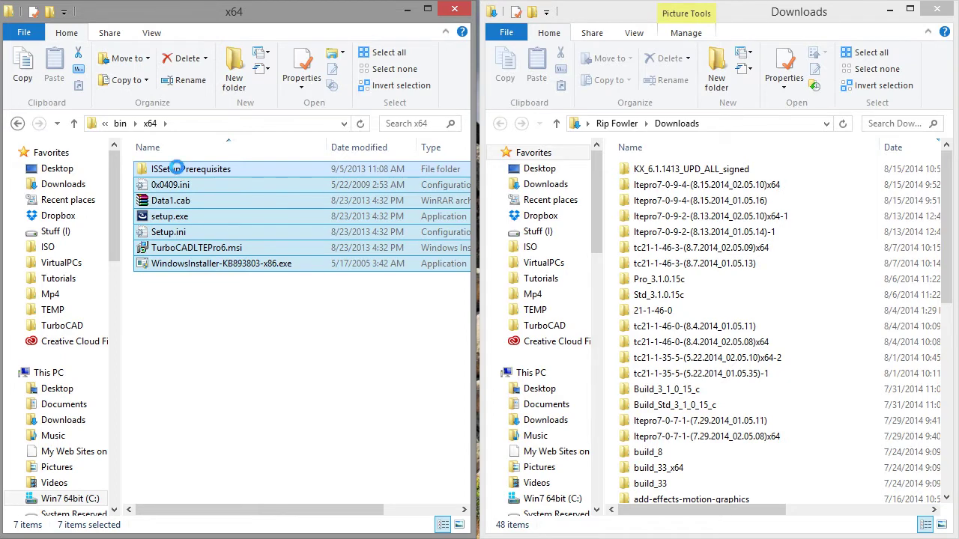
key("Return")
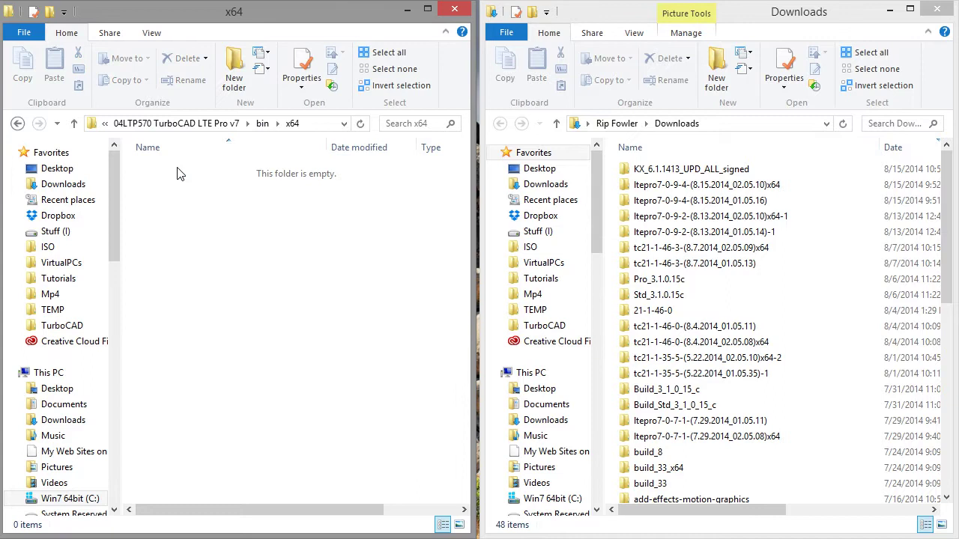
Step: Move all contents of the ltepro7-0-9-4-(8.15.2014_02.05.10)x64 folder in Downloads into bin's empty x64 folder
double_click(692, 186)
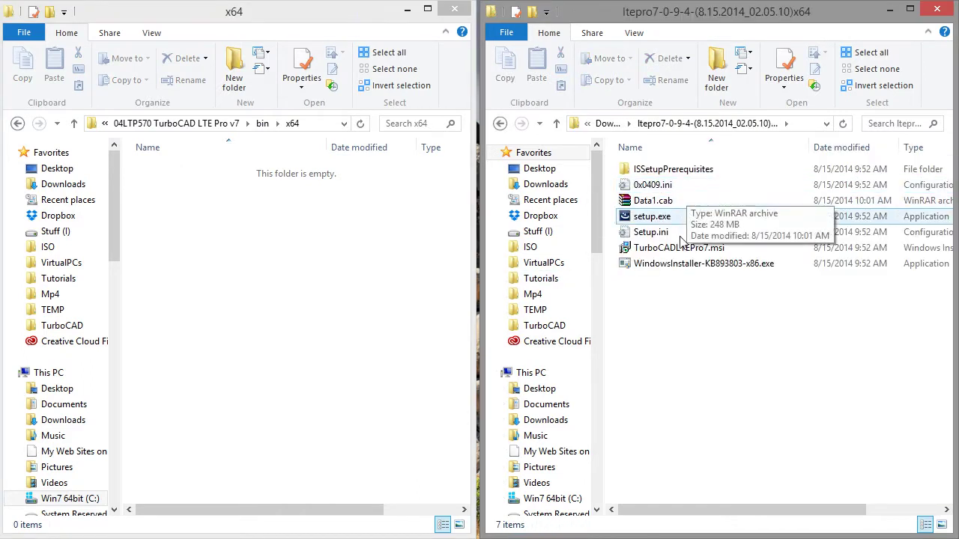
left_click_drag(656, 299, 270, 297)
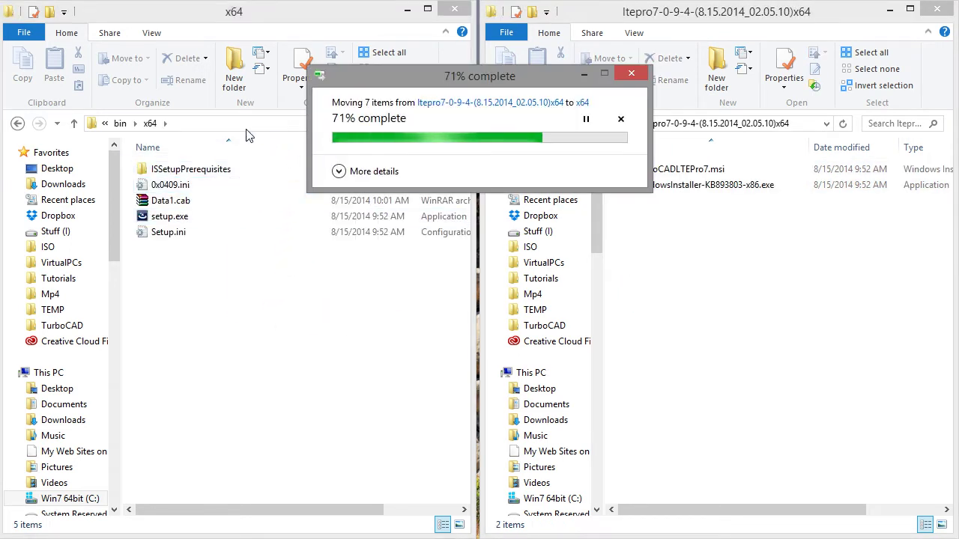
Step: Move all contents of Downloads' ltepro7-0-9-4-(8.15.2014_01.05.16) folder into bin's x86 folder and return to the 04LTP570 TurboCAD LTE Pro v7 folder
left_click(118, 123)
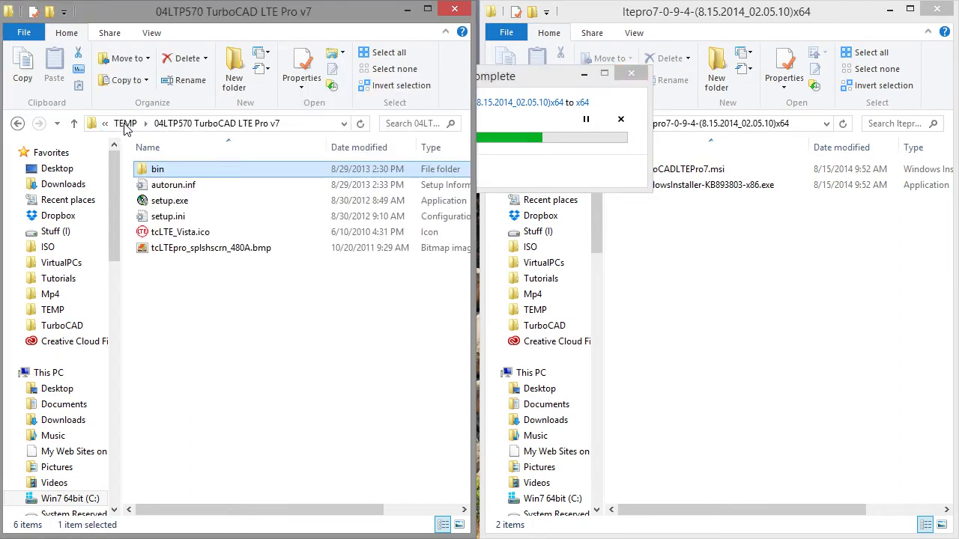
double_click(171, 169)
double_click(159, 186)
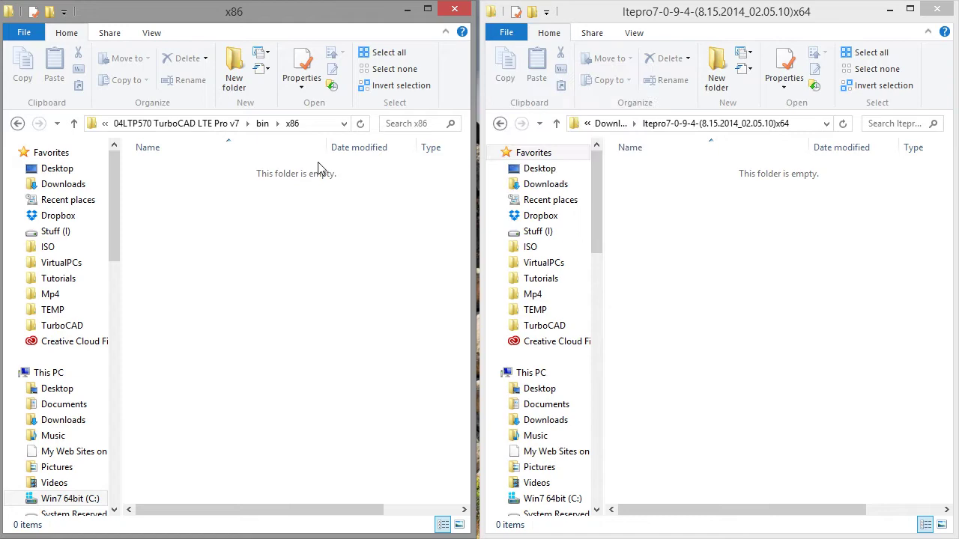
left_click(608, 123)
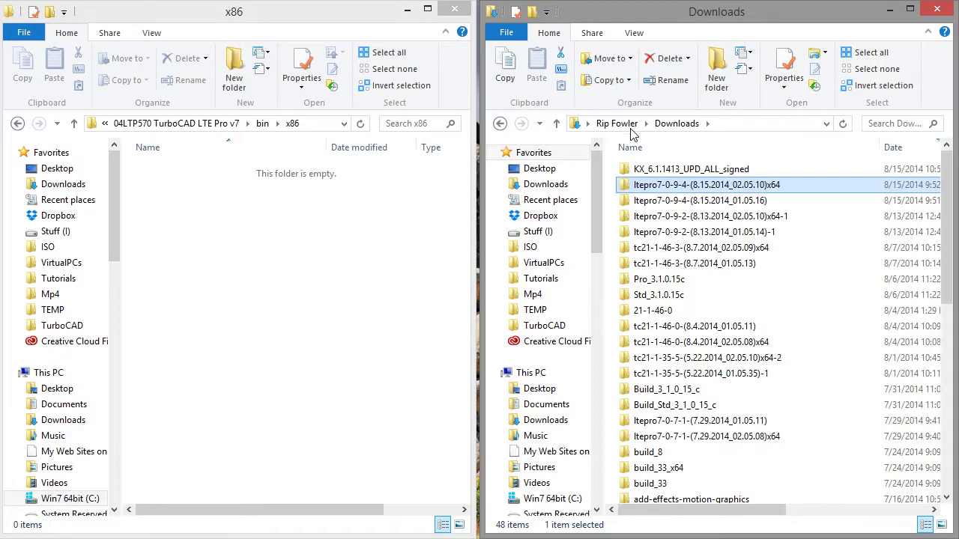
double_click(675, 200)
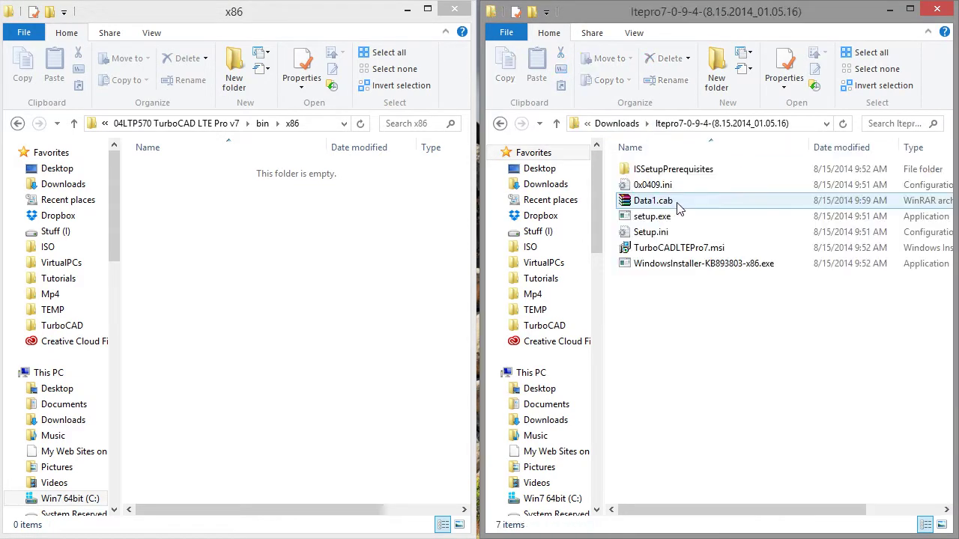
left_click_drag(738, 346, 229, 276)
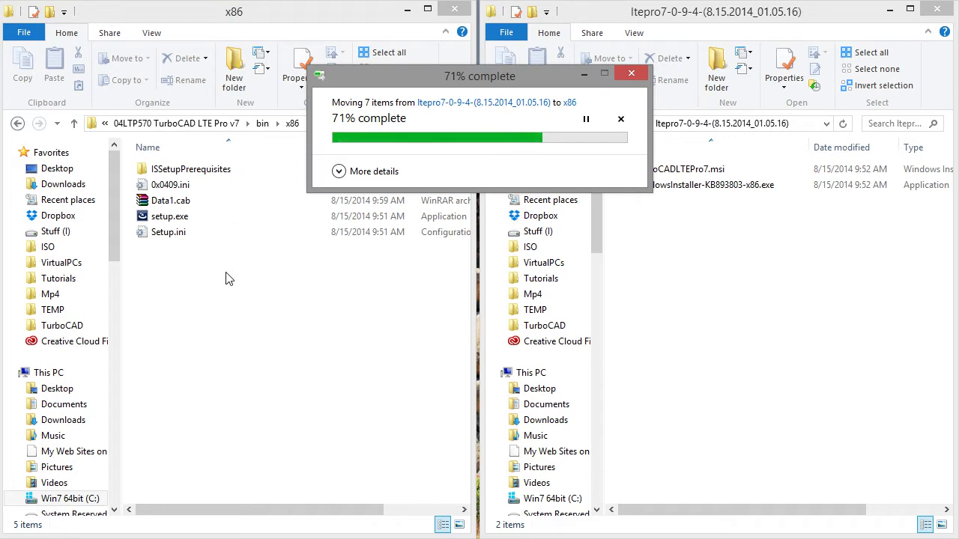
left_click(235, 129)
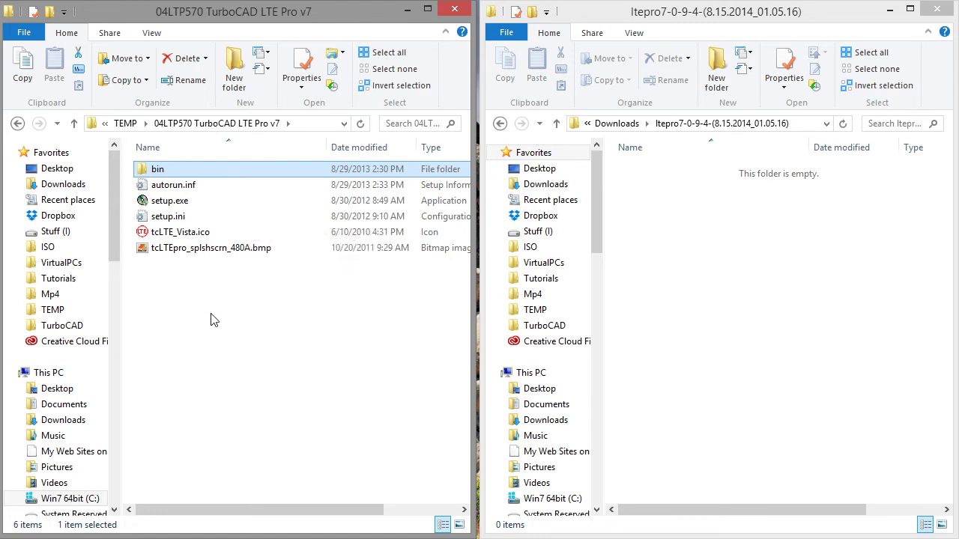
Step: Edit autorun.inf so the label reads TurboCAD LTE v7 Pro and save the file
left_click(225, 186)
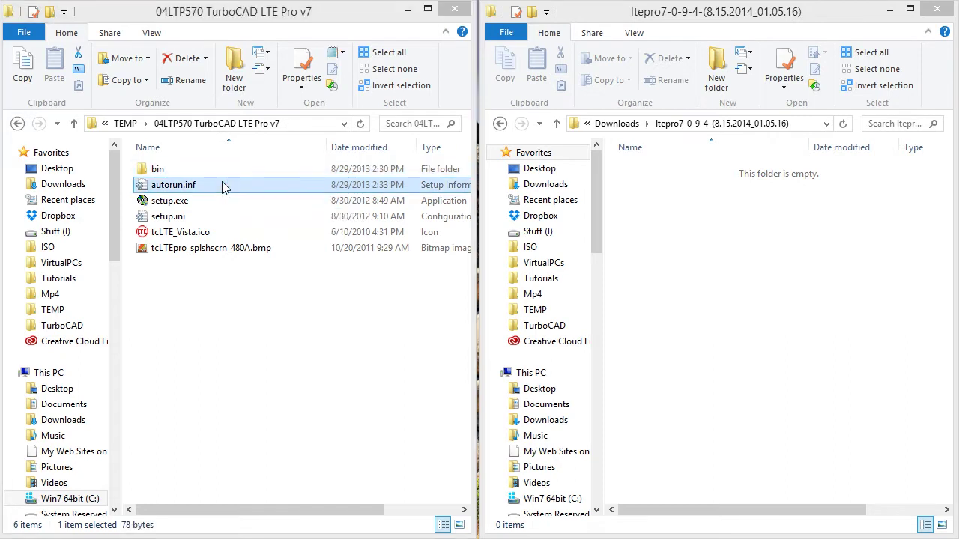
key("Return")
left_click_drag(574, 329, 574, 7)
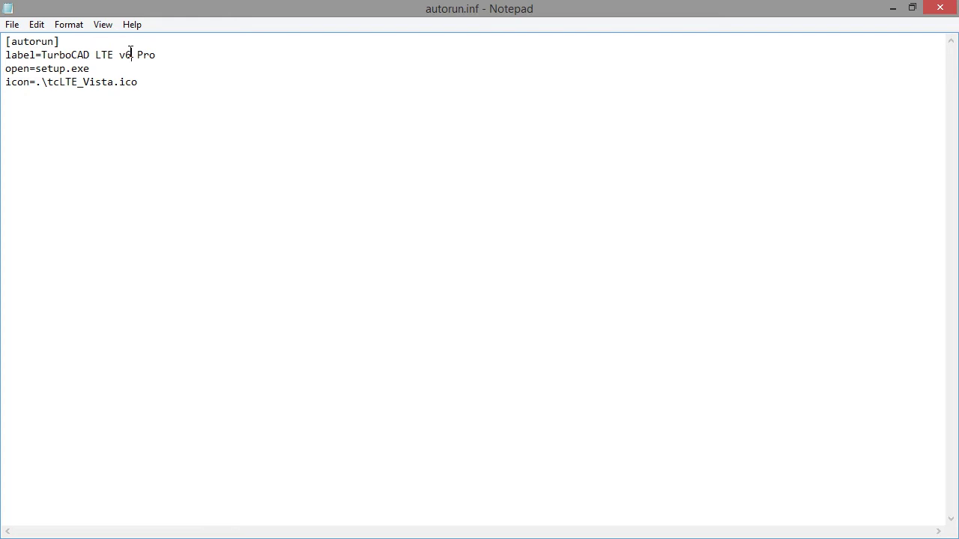
left_click(131, 55)
key("BackSpace")
type("7")
left_click(945, 8)
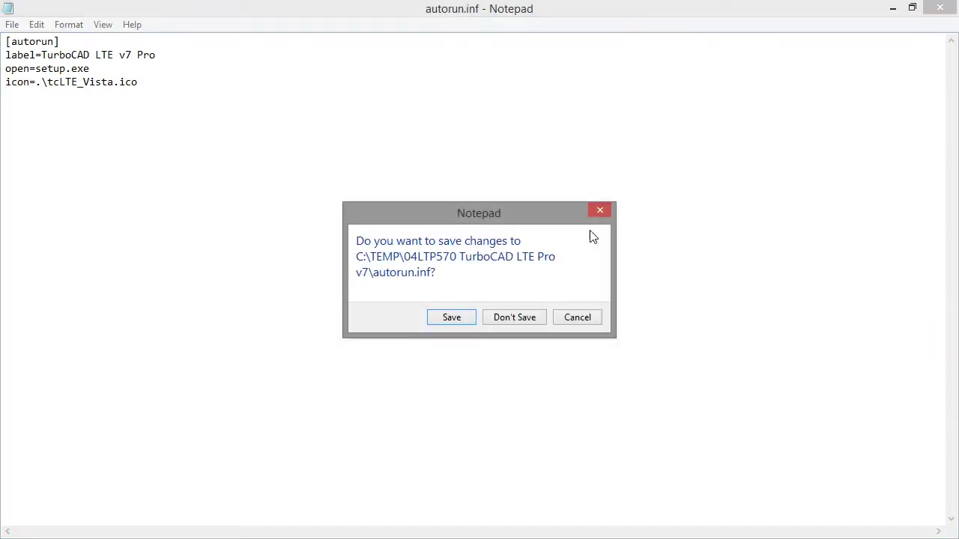
left_click(451, 318)
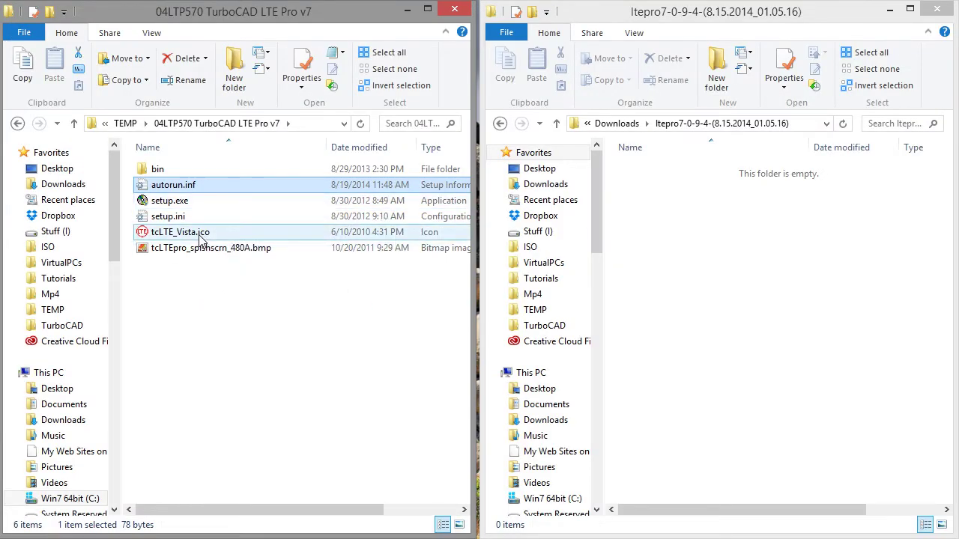
Step: Reopen autorun.inf to examine the icon file name on its icon line, and close it
double_click(191, 185)
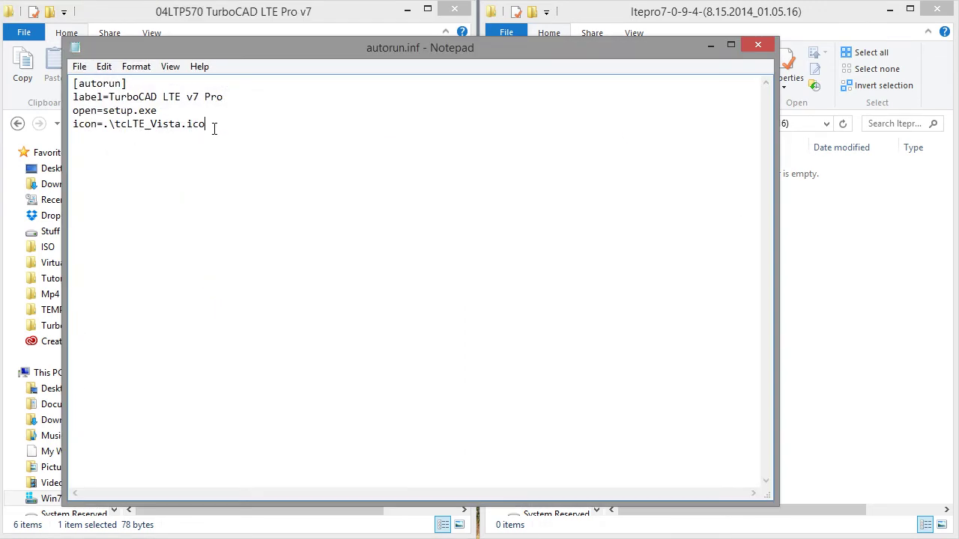
left_click_drag(215, 128, 115, 125)
left_click(204, 135)
left_click(753, 41)
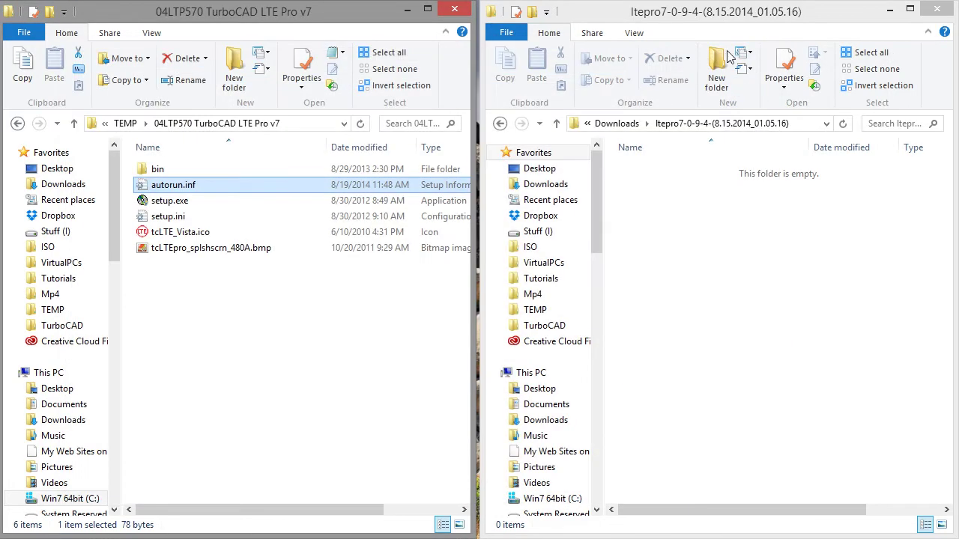
Step: Run setup.exe from the disc folder to check the installer's launch menu
double_click(185, 203)
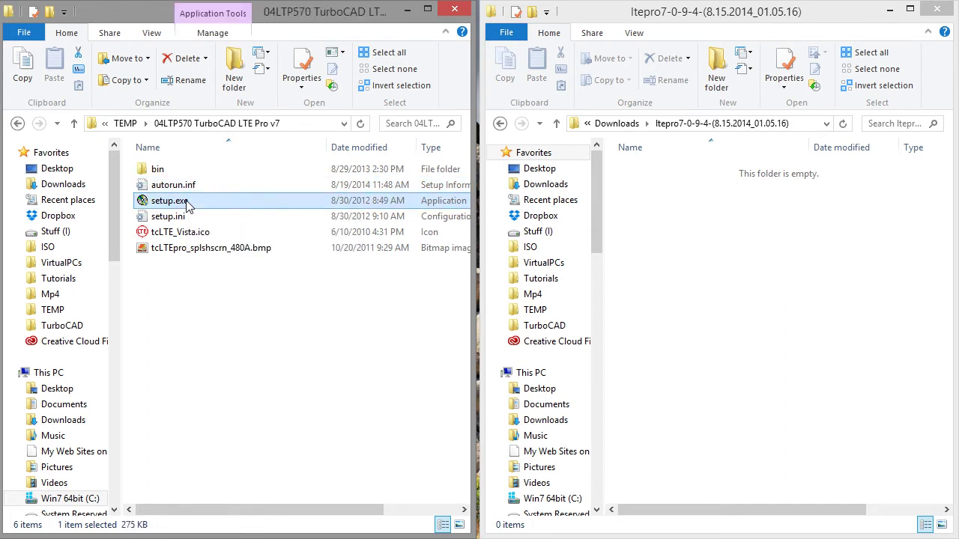
key("Up")
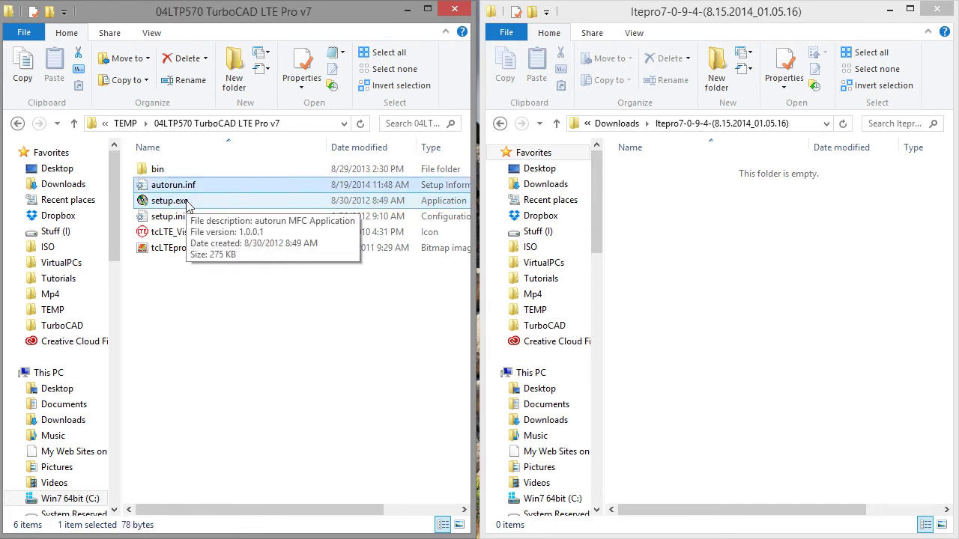
left_click(188, 202)
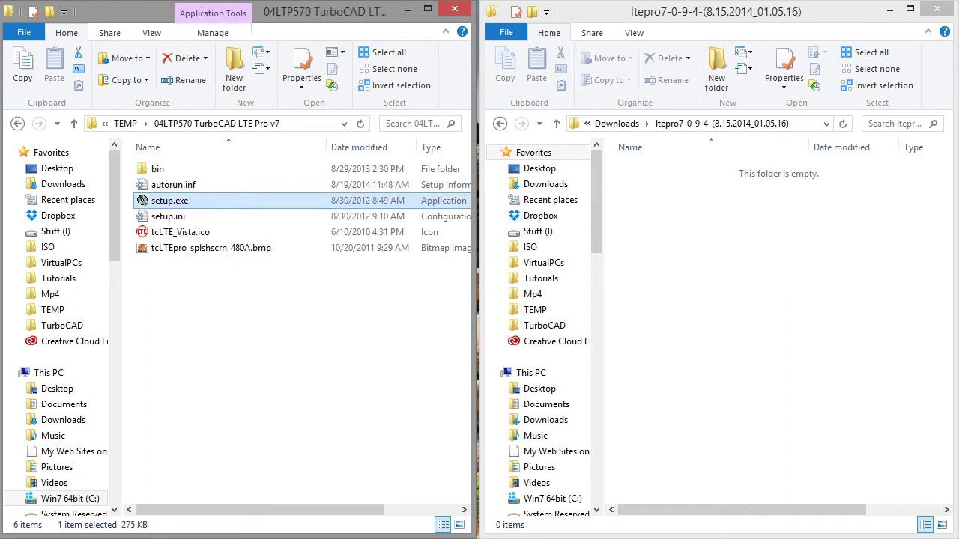
double_click(187, 202)
key("Up")
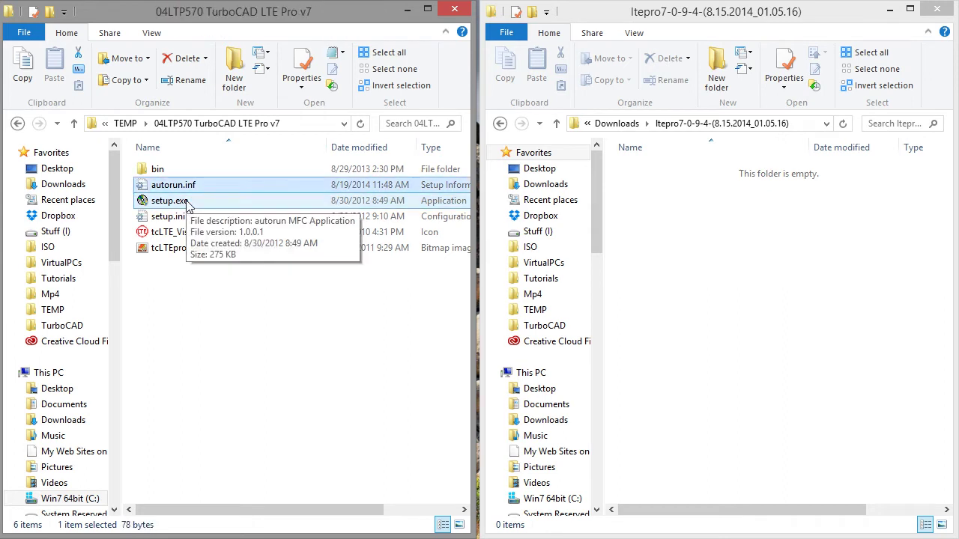
key("Down")
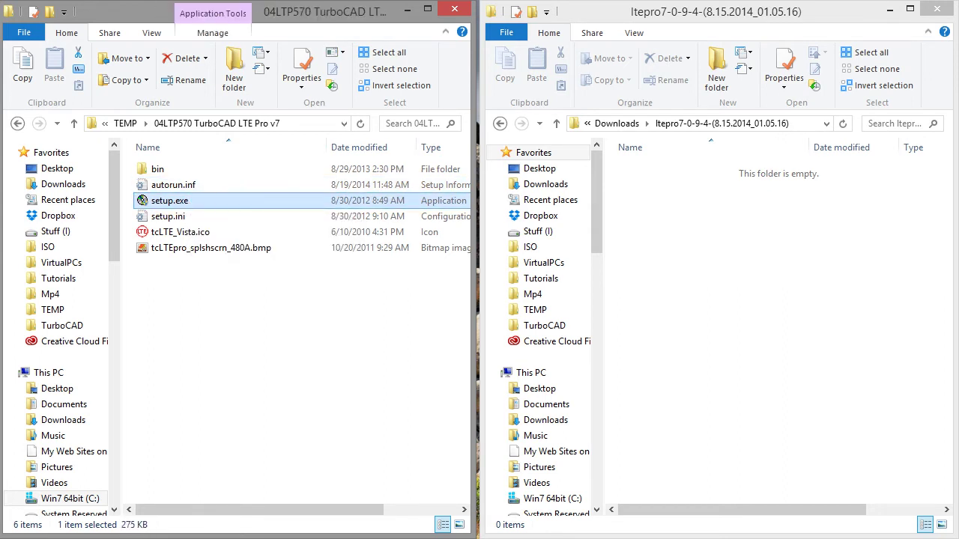
double_click(188, 204)
left_click(258, 308)
Step: Change the x86 section heading in setup.ini to [Install TurboCAD LTE2], save, and check the launch menu with setup.exe
double_click(198, 219)
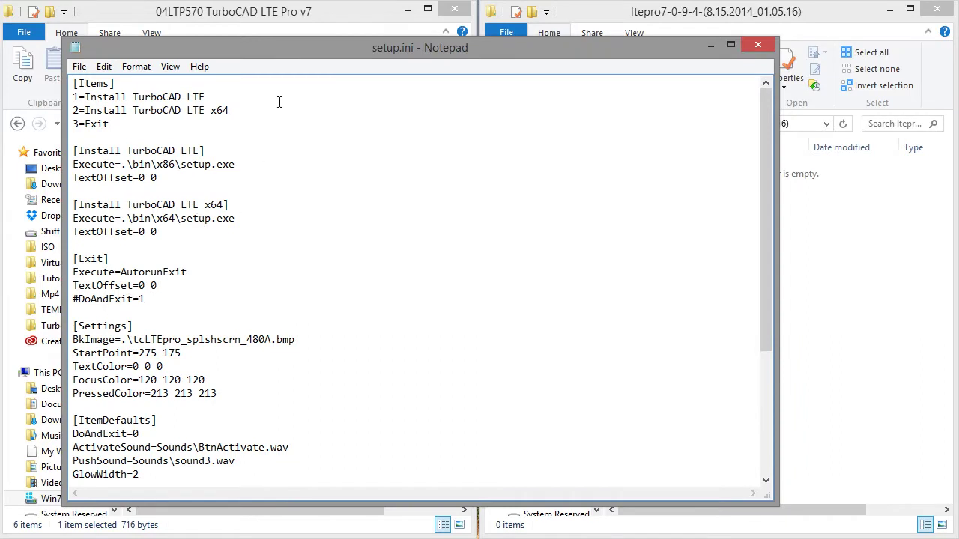
left_click_drag(298, 46, 382, 53)
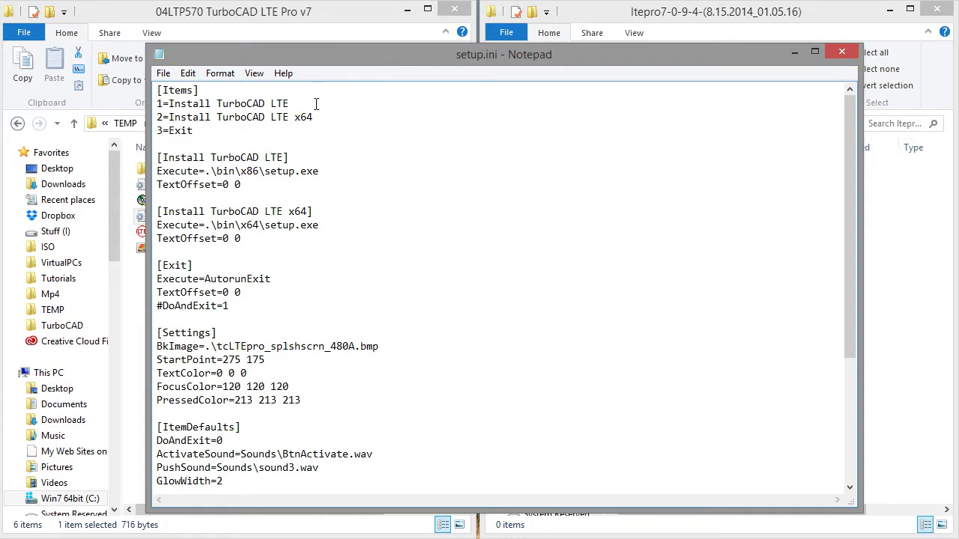
left_click_drag(309, 105, 154, 108)
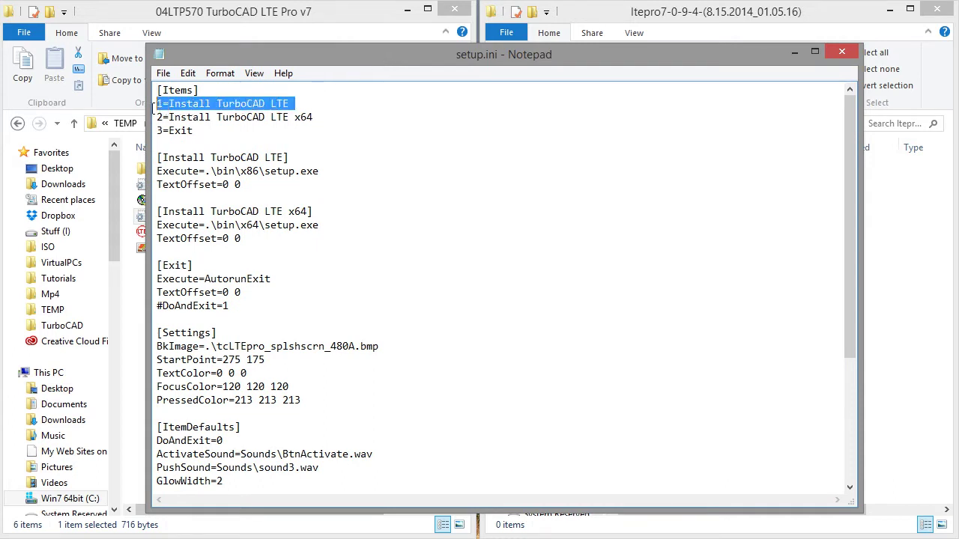
left_click(265, 170)
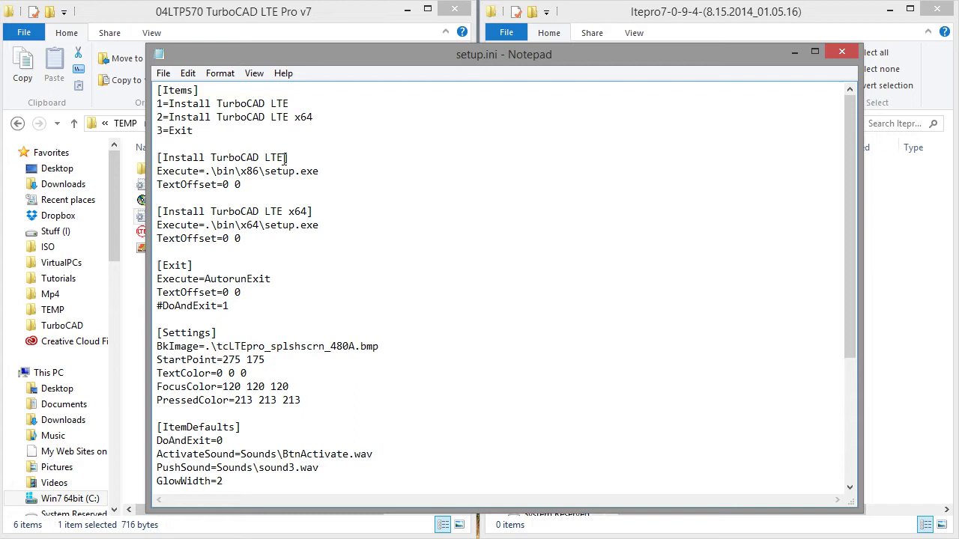
left_click(293, 157)
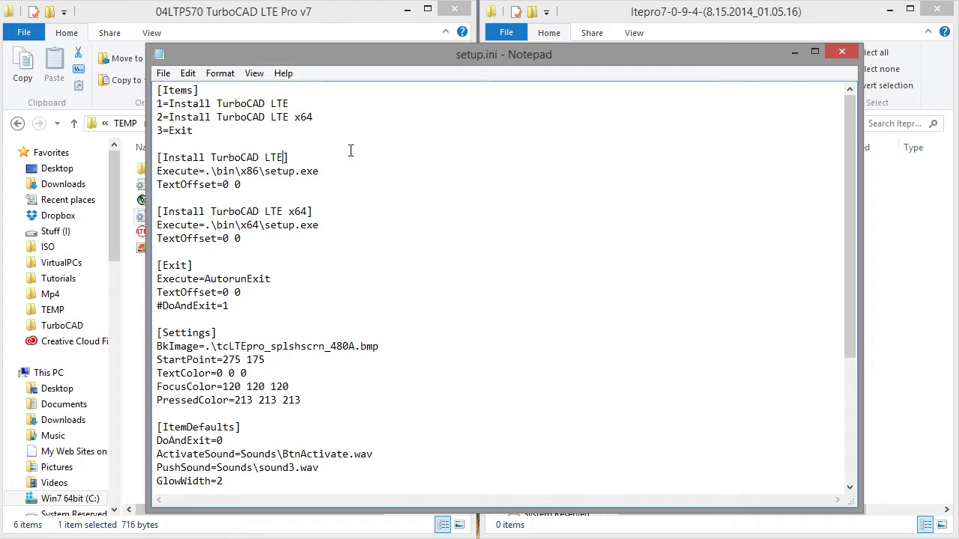
type("2")
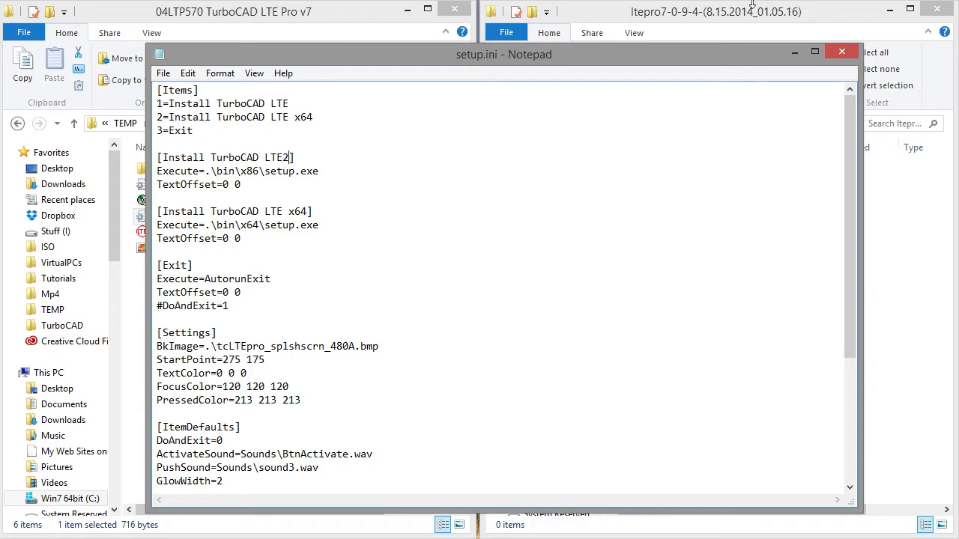
left_click(842, 51)
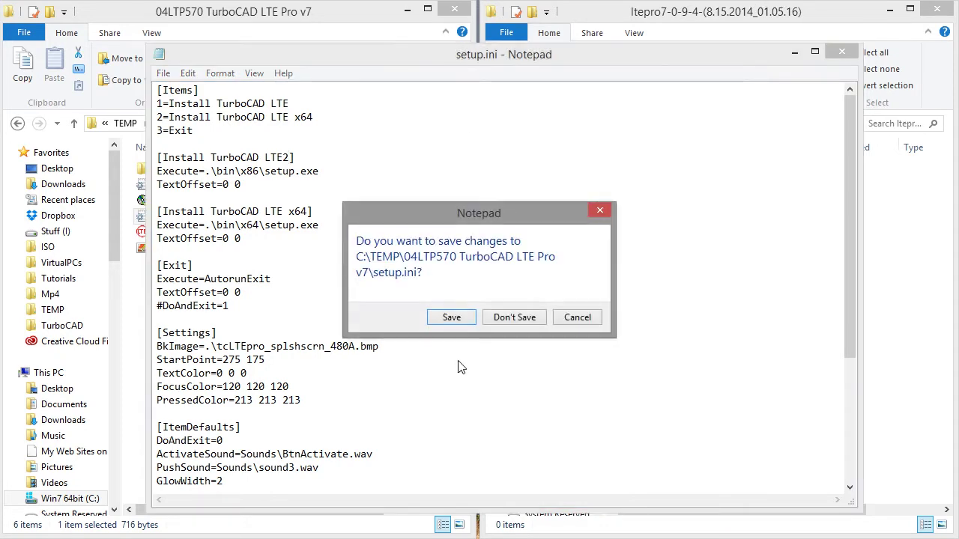
left_click(452, 315)
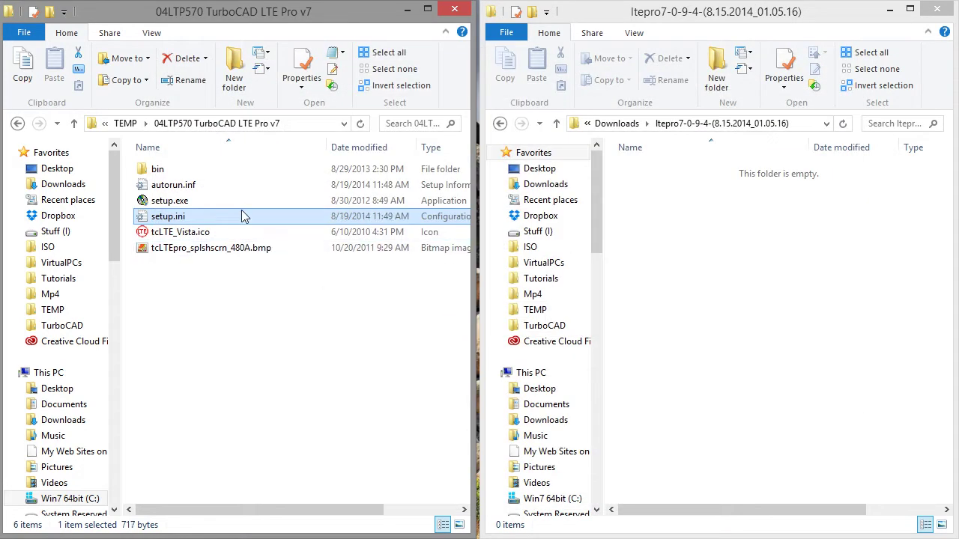
double_click(221, 200)
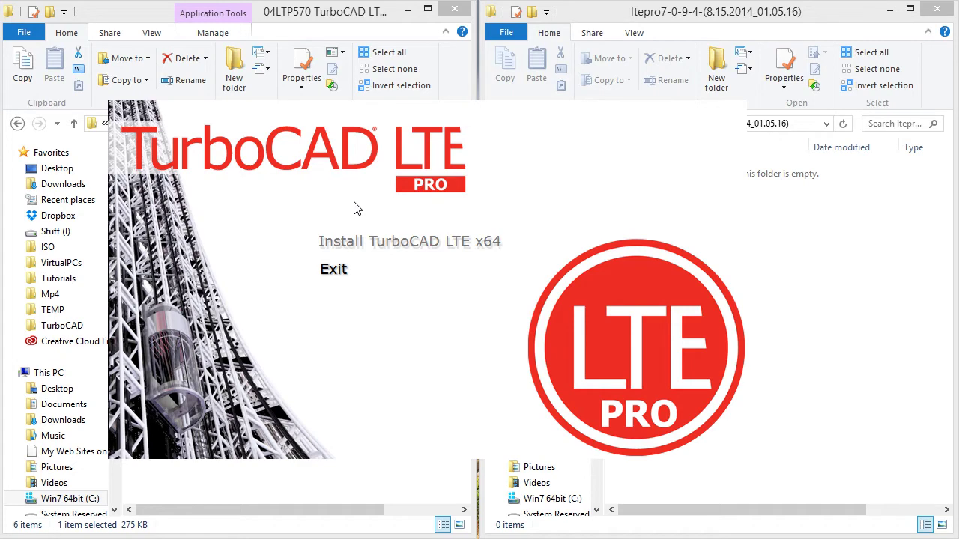
left_click(332, 268)
Step: Restore the x86 section heading in setup.ini to [Install TurboCAD LTE], save, and recheck the launch menu with setup.exe
double_click(211, 218)
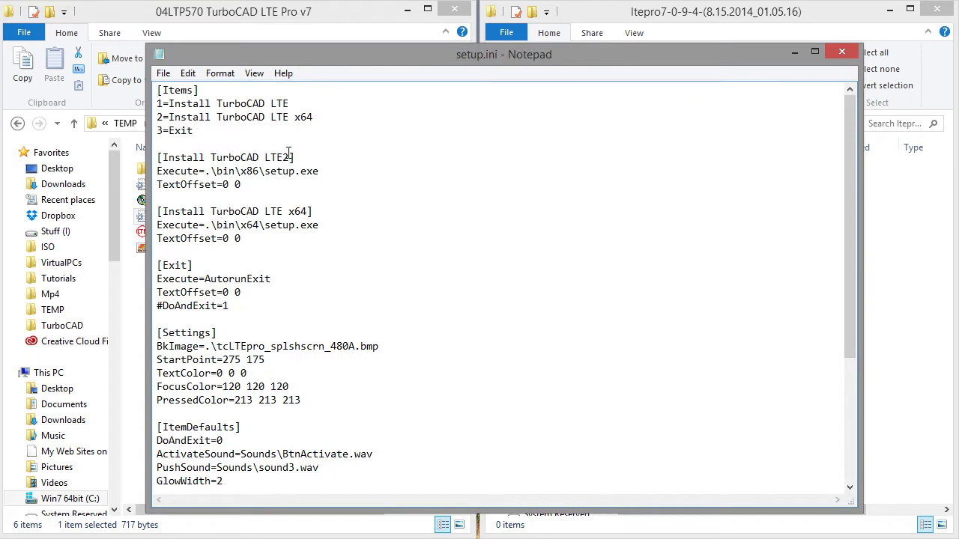
key("BackSpace")
left_click(842, 51)
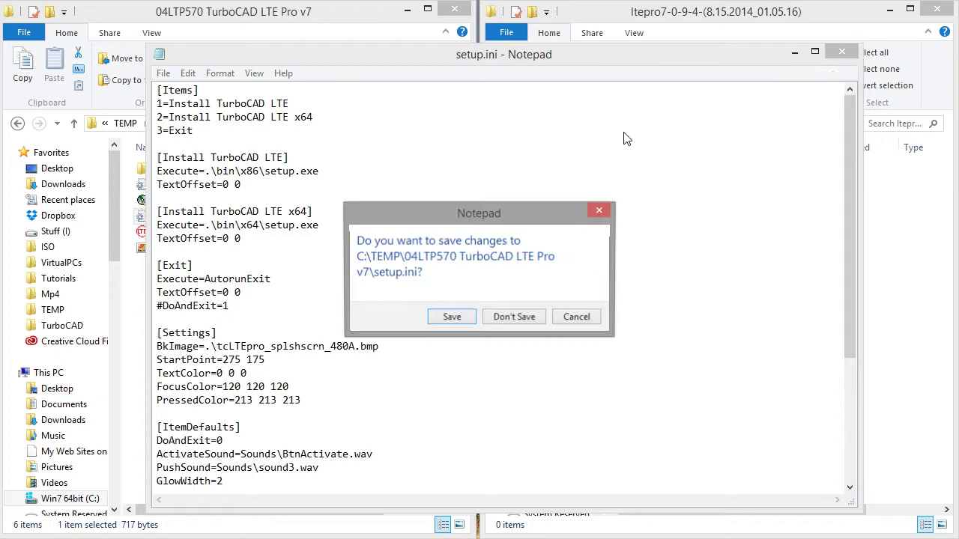
left_click(451, 319)
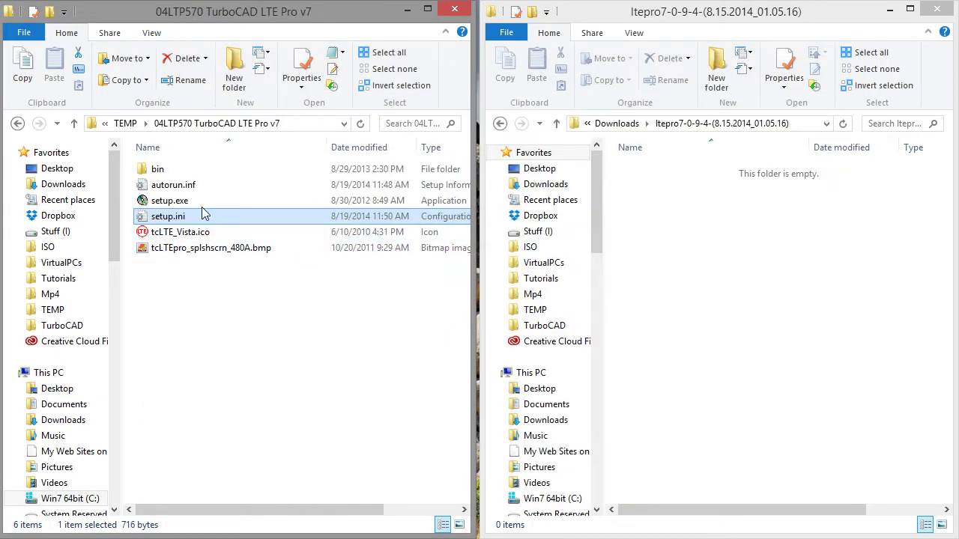
double_click(202, 206)
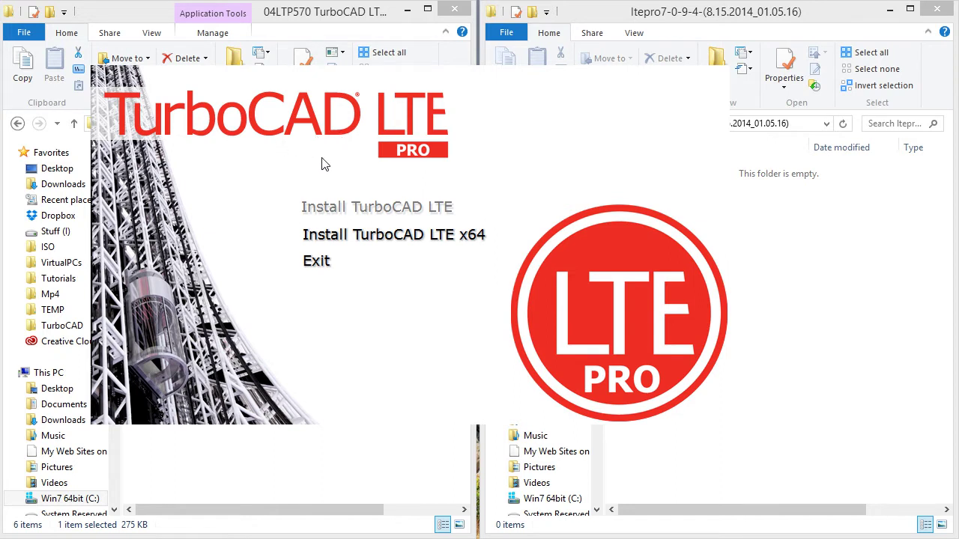
left_click(321, 259)
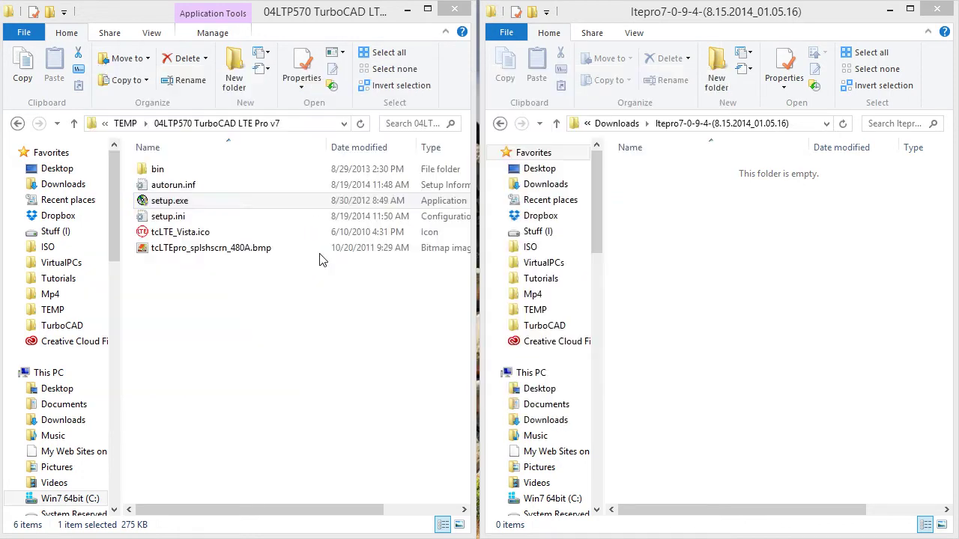
Step: Examine the background image file name on the BkImage line of setup.ini and close the file
double_click(187, 215)
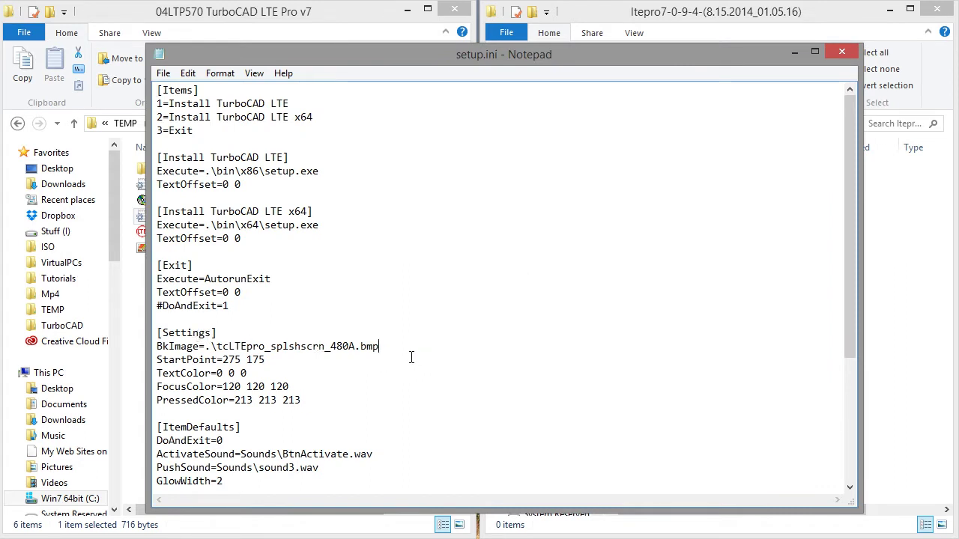
left_click_drag(410, 358, 301, 346)
left_click(264, 346)
left_click_drag(380, 347, 217, 346)
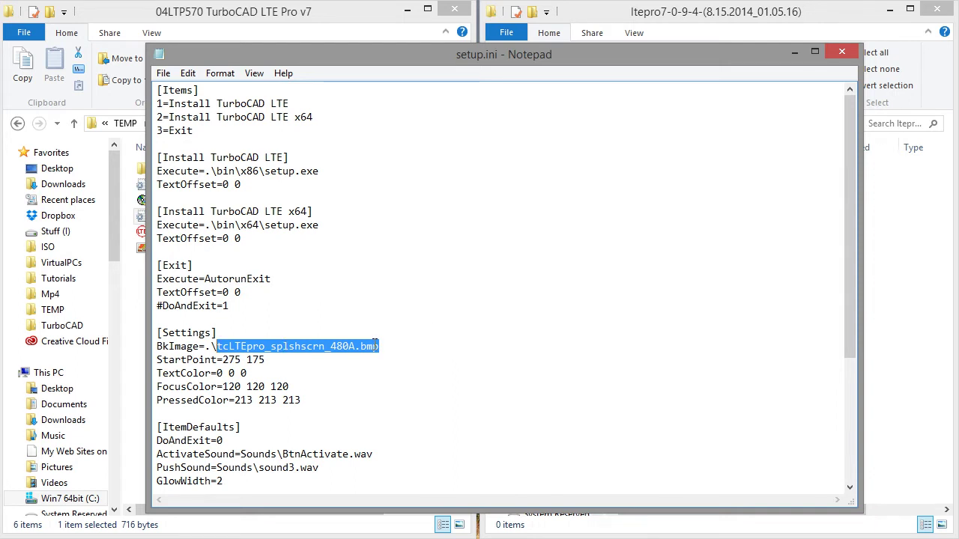
left_click(841, 52)
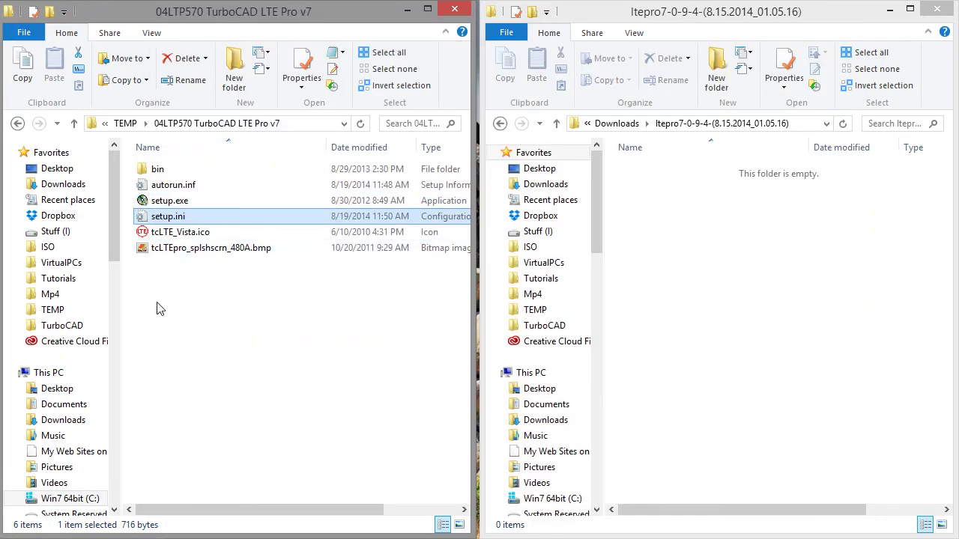
Step: Create a new folder named images in the 04LTP570 TurboCAD LTE Pro v7 folder
left_click(158, 303)
right_click(157, 294)
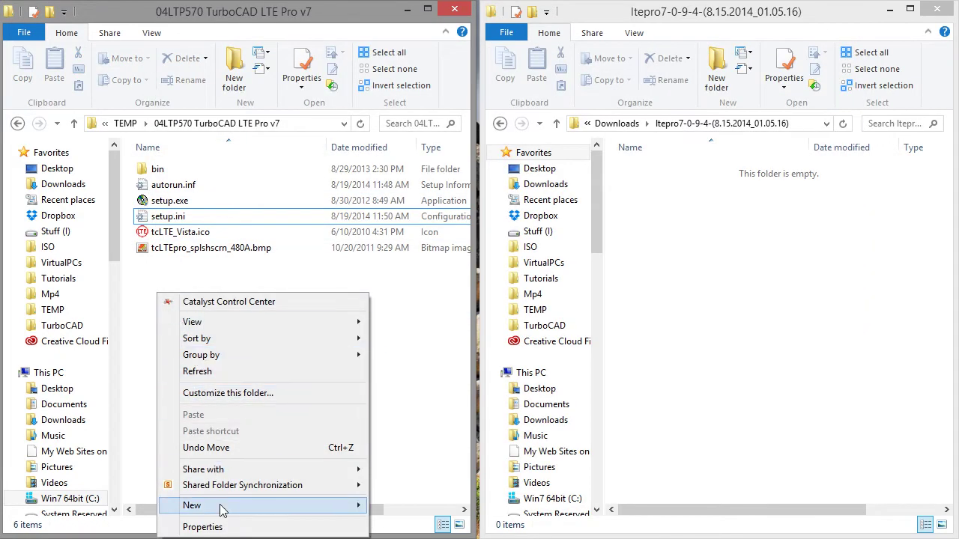
mouse_move(236, 509)
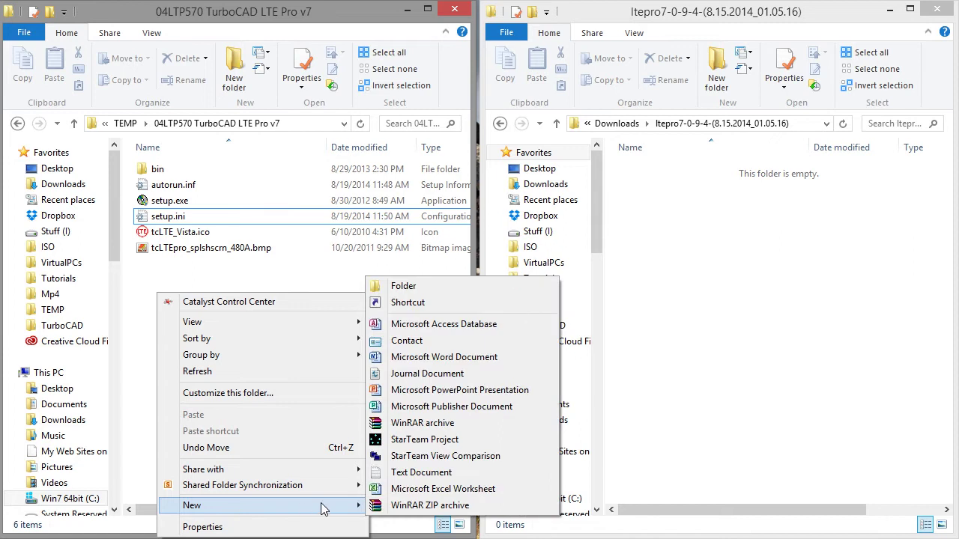
left_click(403, 291)
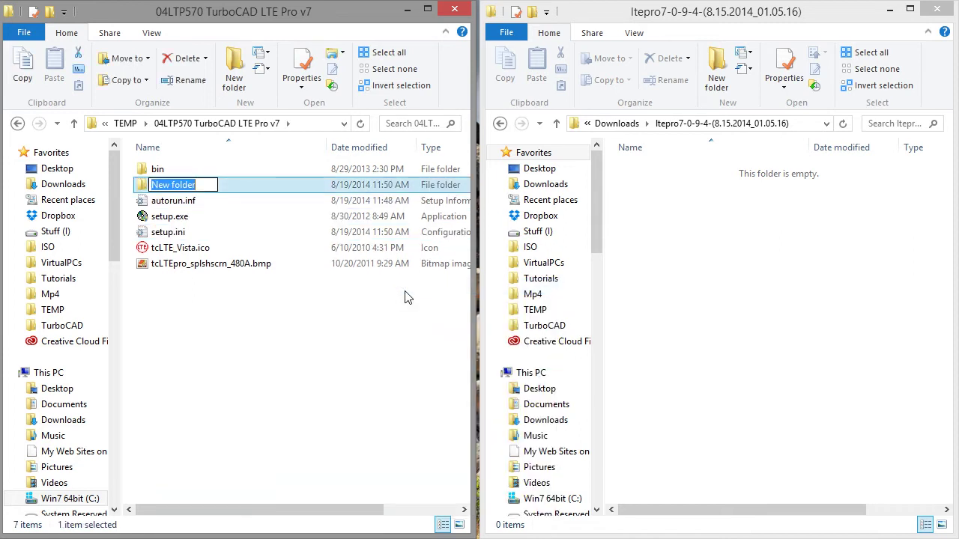
type("images")
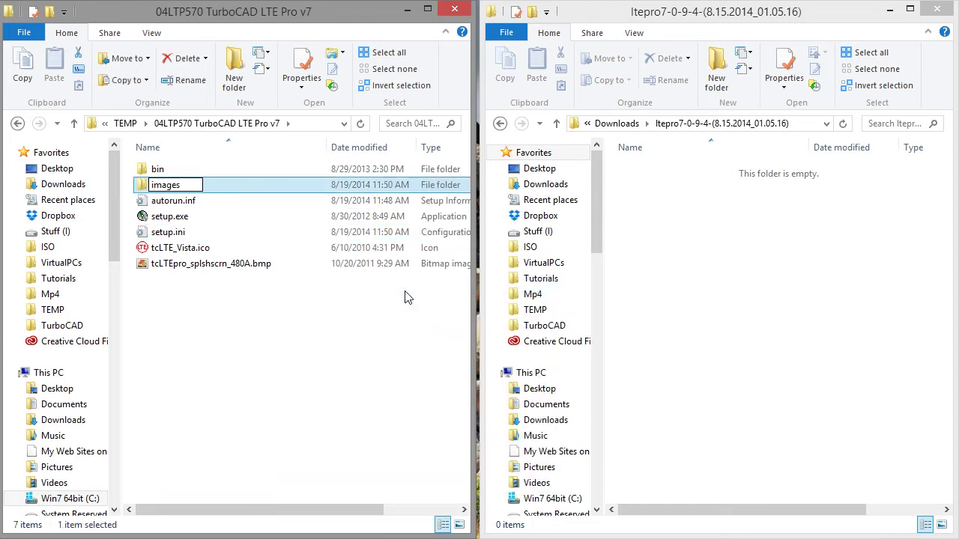
key("Return")
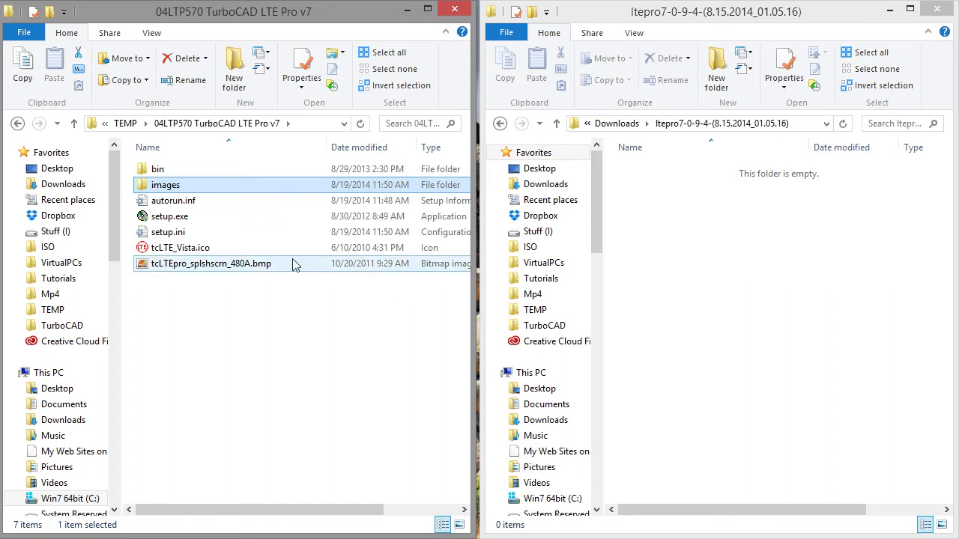
Step: Move tcLTE_Vista.ico and tcLTEpro_splshscrn_480A.bmp into the images folder
left_click_drag(250, 255, 203, 185)
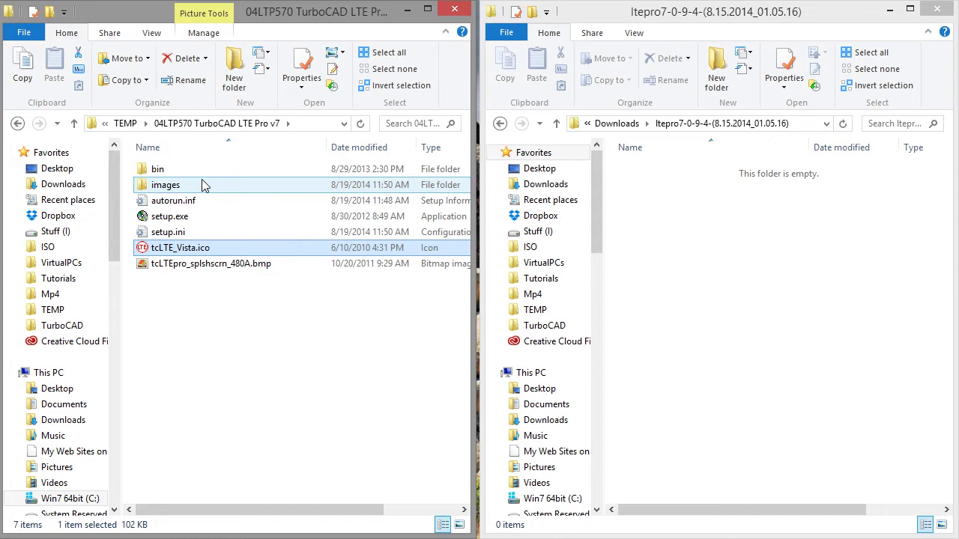
left_click(223, 254)
left_click_drag(223, 253, 203, 184)
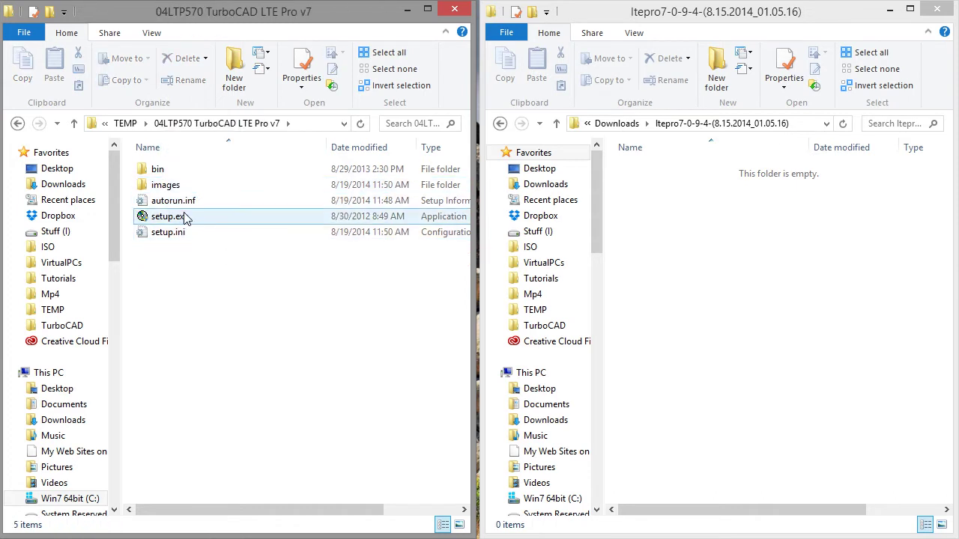
Step: Run setup.exe to test the launch menu with the image files moved, and dismiss the resulting message
double_click(186, 216)
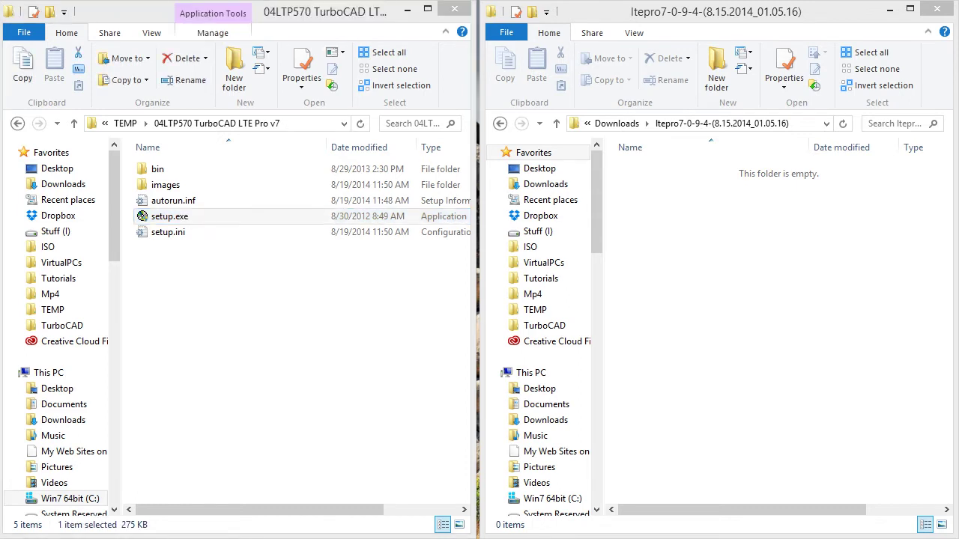
left_click_drag(440, 218, 389, 176)
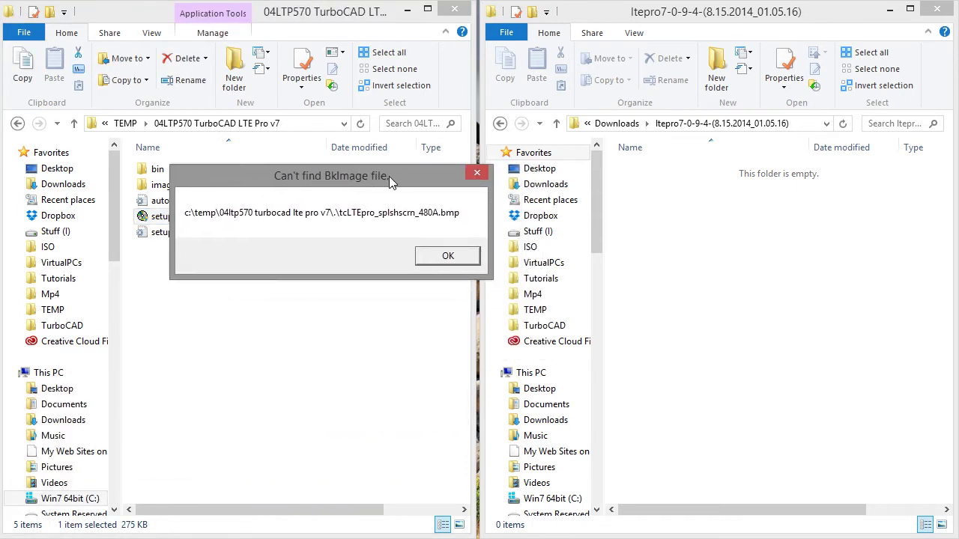
left_click(446, 257)
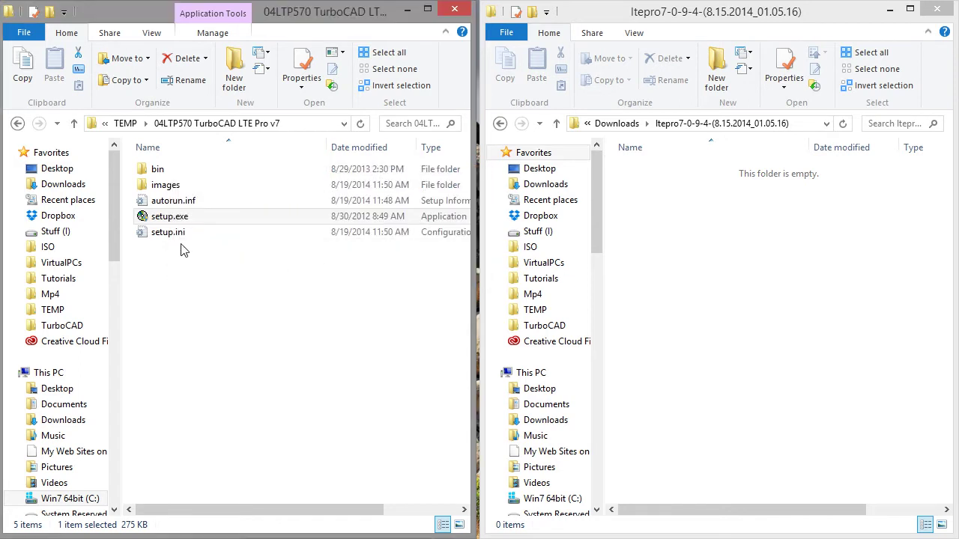
left_click(180, 233)
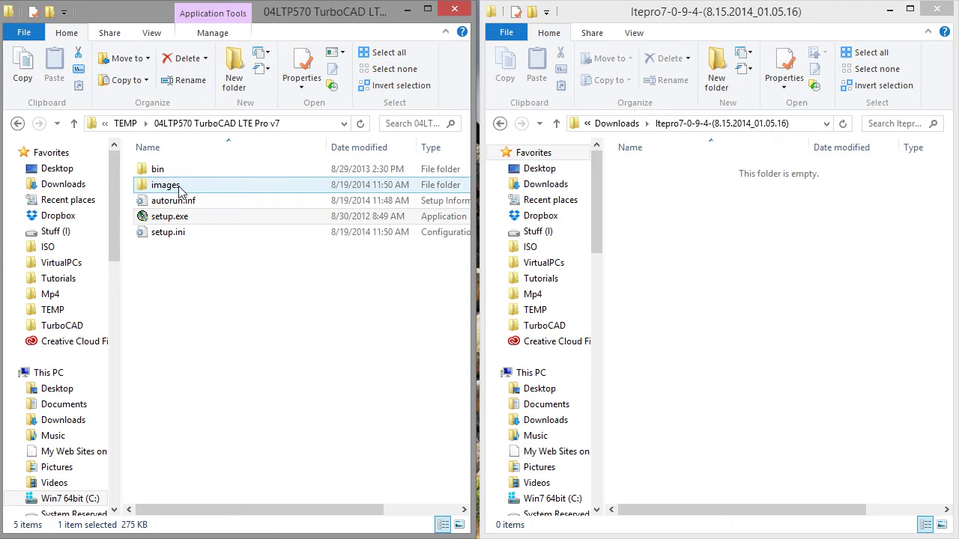
left_click(180, 192)
left_click(180, 193)
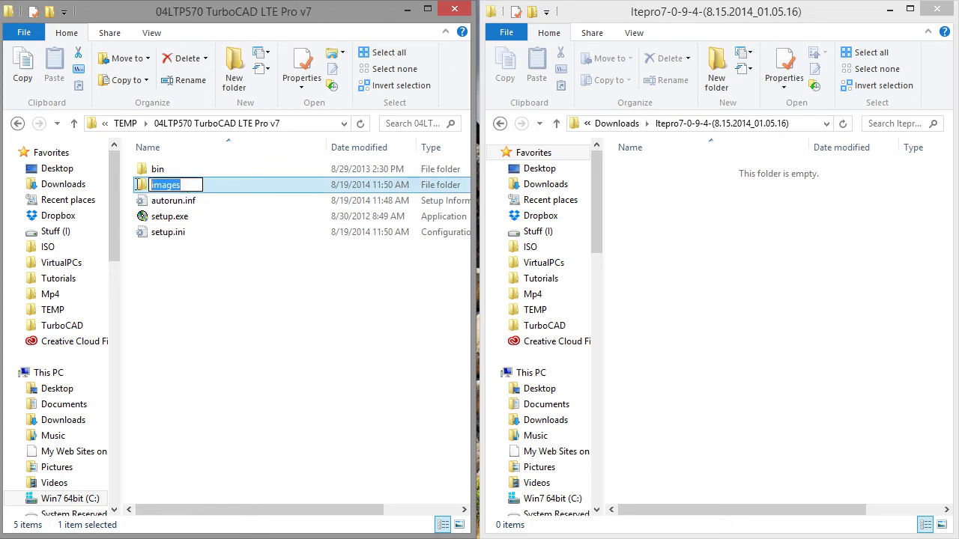
left_click(193, 269)
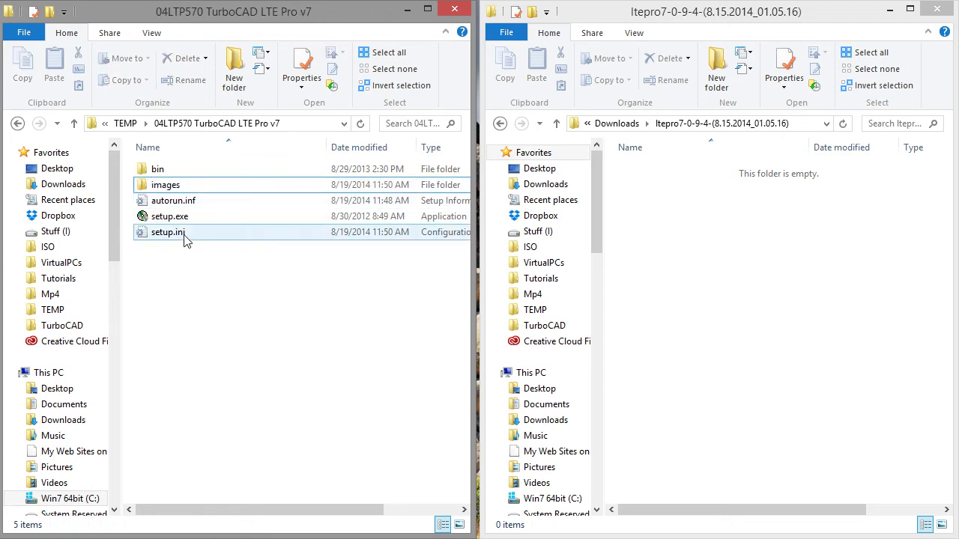
Step: In setup.ini, change the BkImage path to .\images\tcLTEpro_splshscrn_480A.bmp, then save and close the file
left_click(185, 238)
double_click(185, 238)
scroll(385, 353, "down", 1)
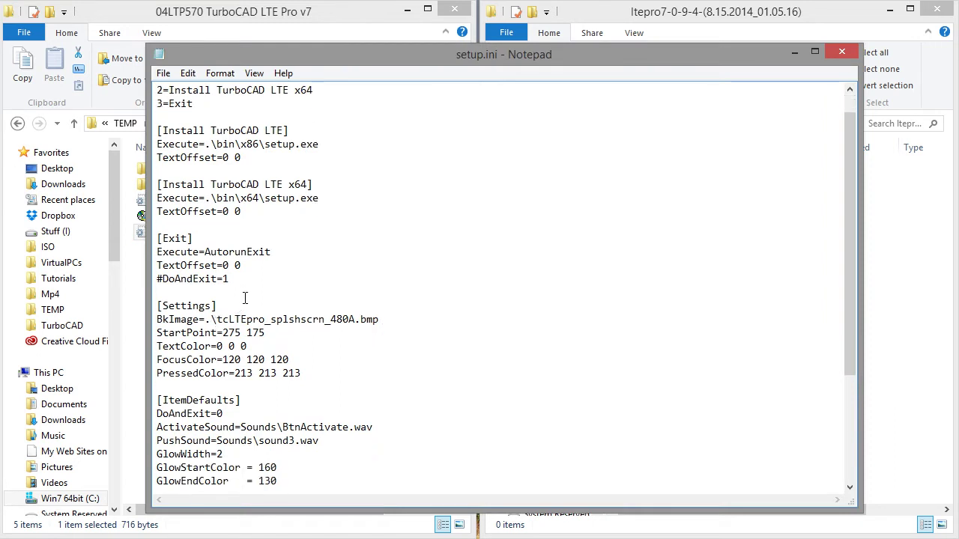
type("images")
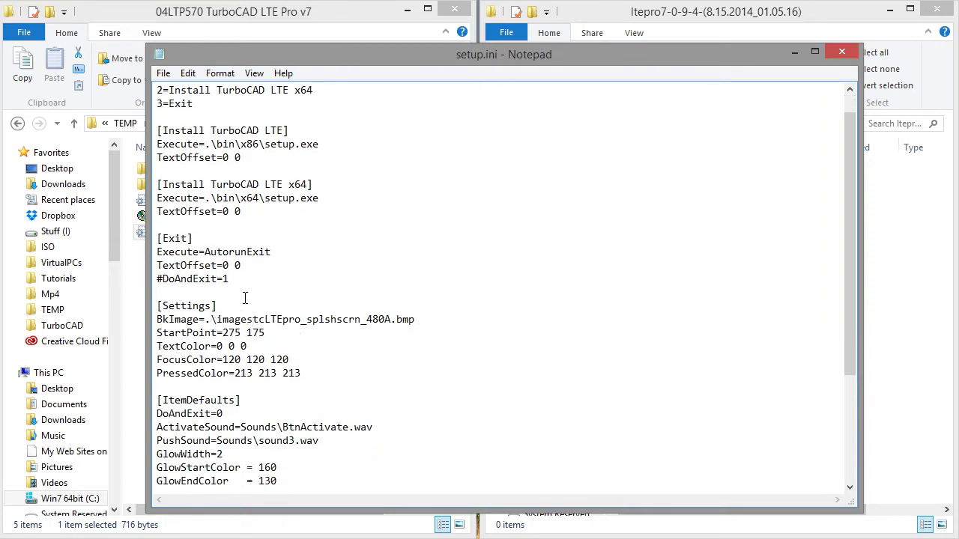
type("\\")
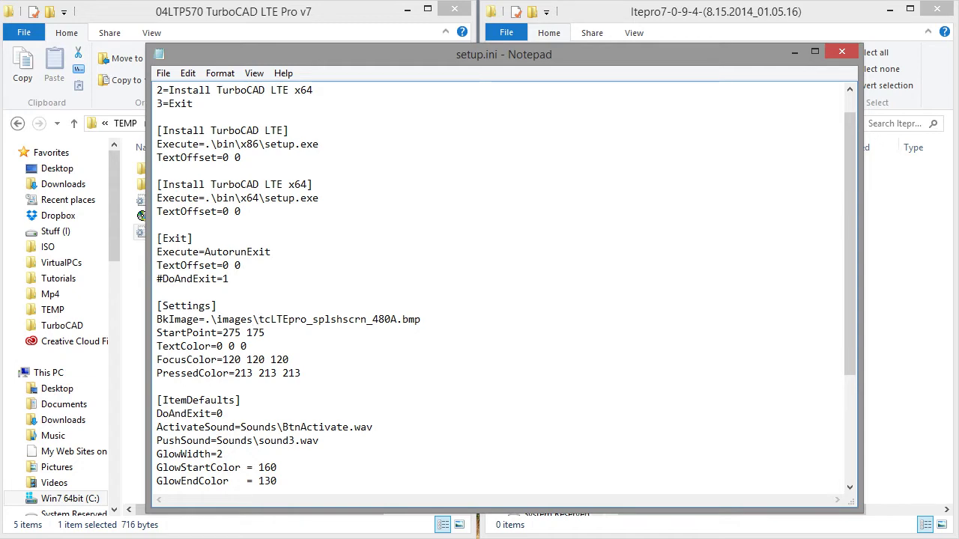
left_click(841, 57)
left_click(443, 317)
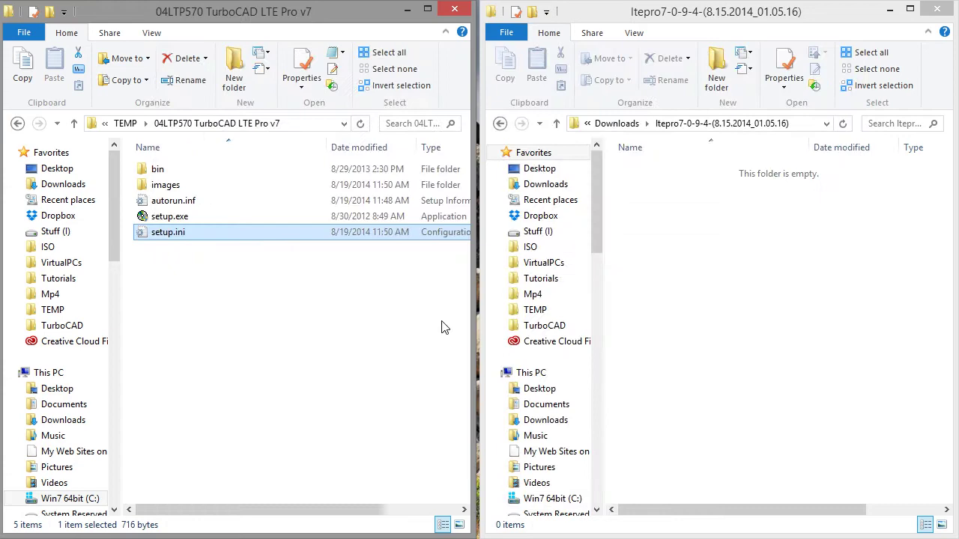
Step: In autorun.inf, change the icon path to .\images\tcLTE_Vista.ico, then save and close the file
double_click(207, 208)
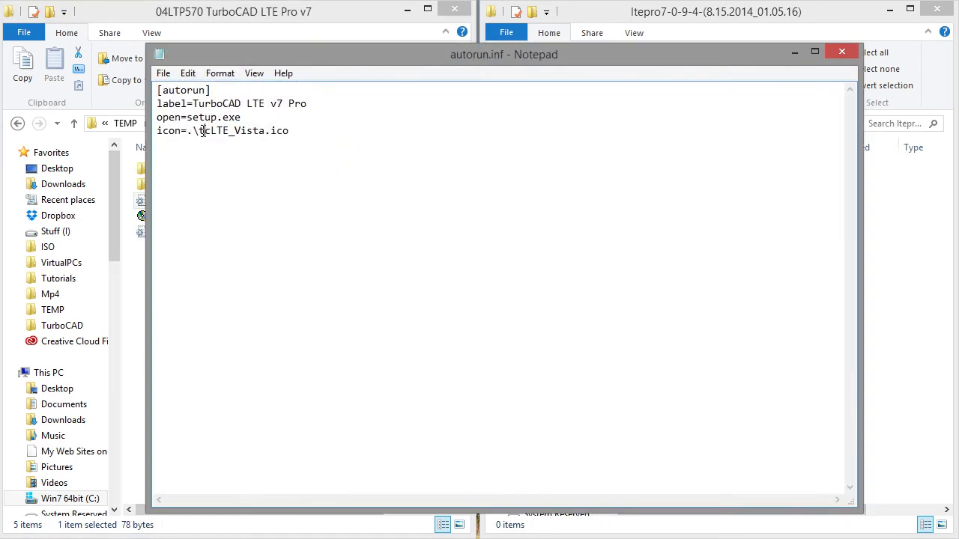
left_click(199, 131)
type("images\\")
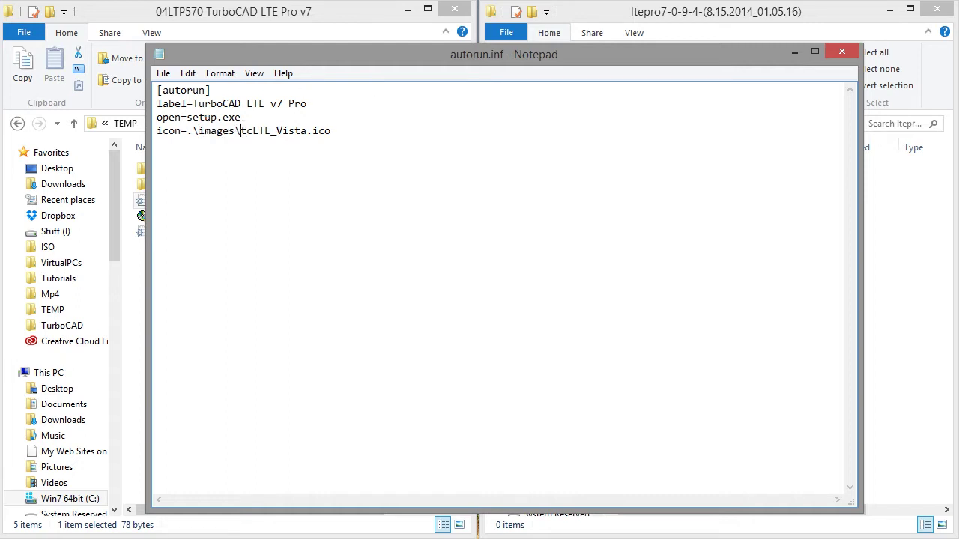
left_click(831, 51)
left_click(461, 320)
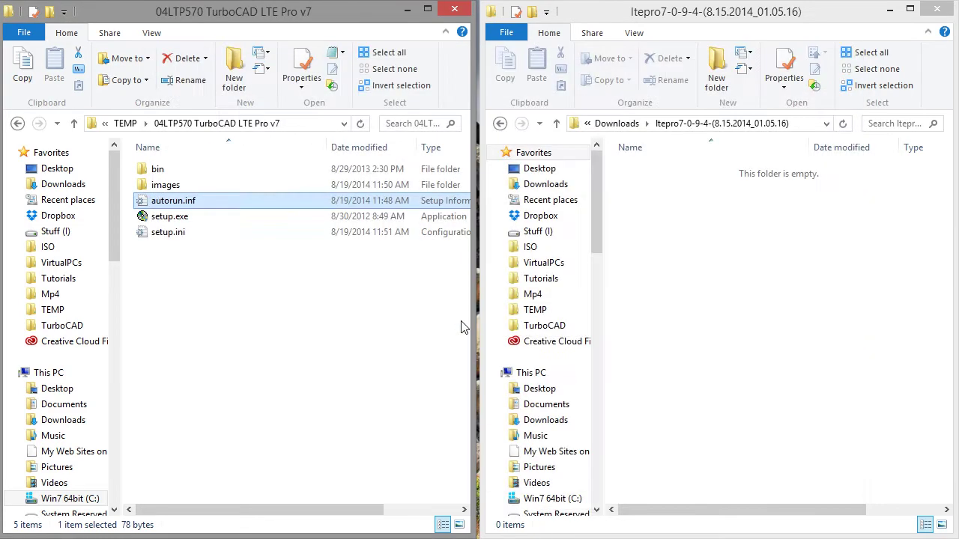
Step: Run setup.exe to check the launch menu's background image, then exit the menu
left_click(188, 220)
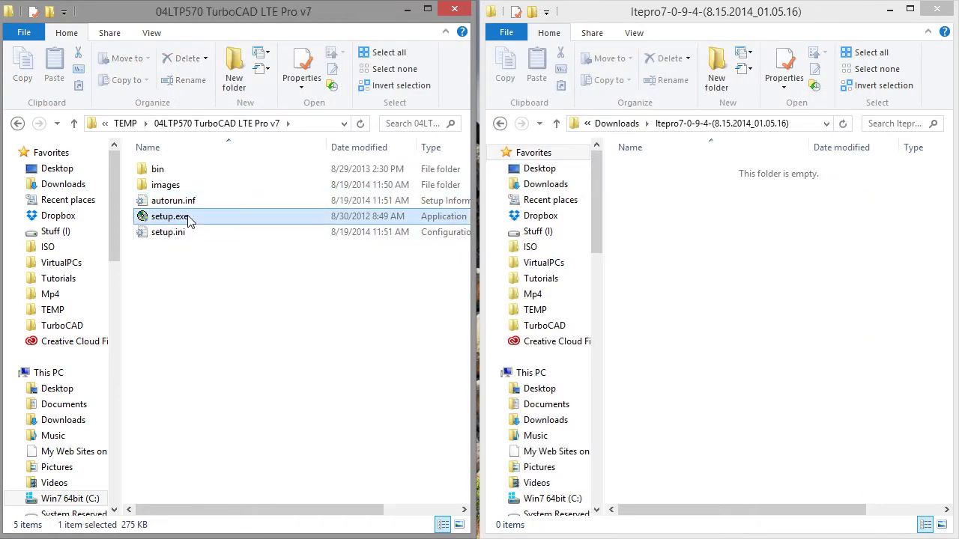
left_click(188, 218)
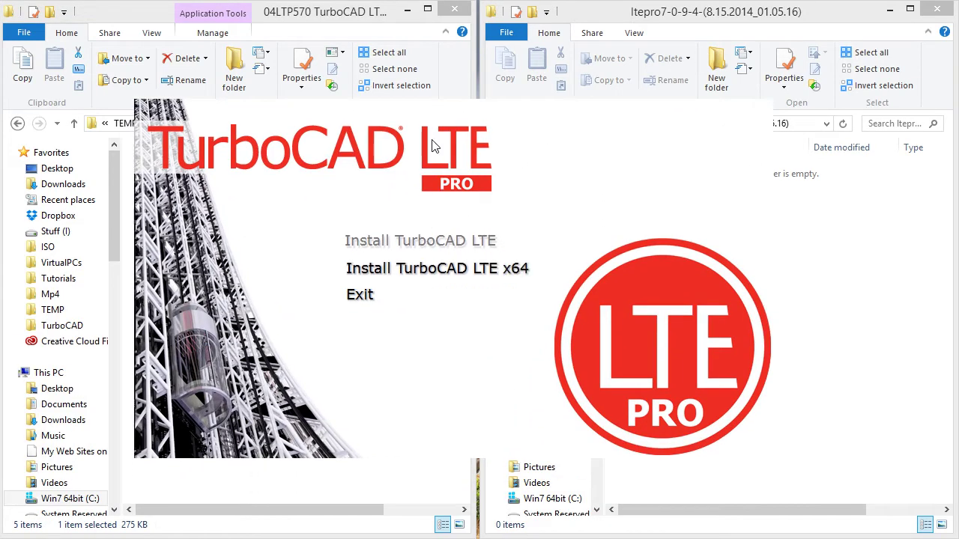
left_click(359, 294)
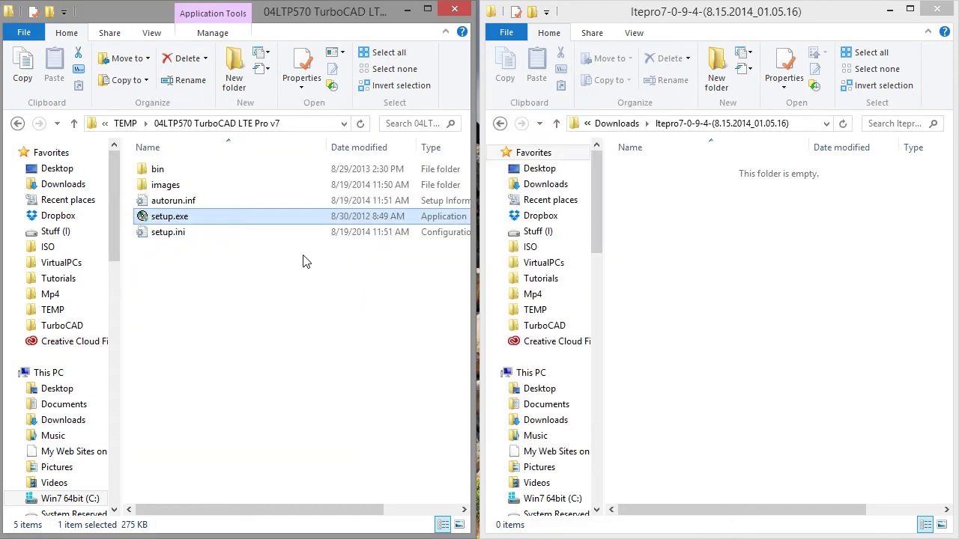
Step: Set TextOffset in the [Exit] section of setup.ini to 10 0 and save the file
double_click(218, 234)
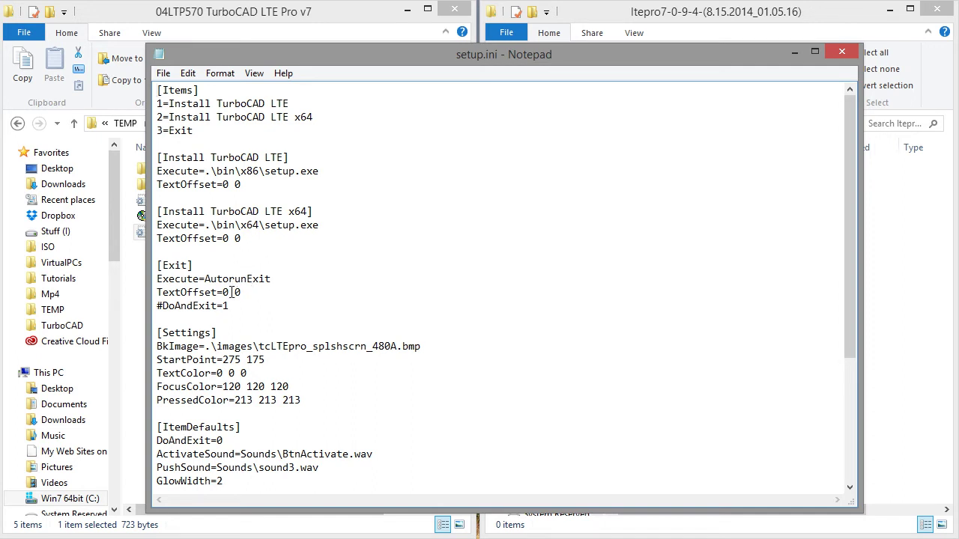
left_click_drag(229, 292, 222, 293)
type("10")
left_click(841, 53)
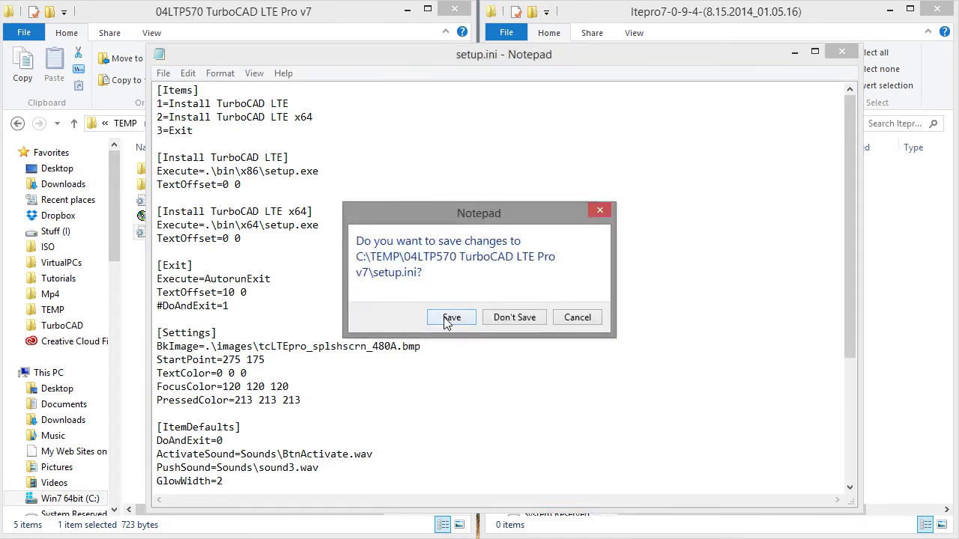
left_click(445, 317)
Step: Run setup.exe to check the horizontal offset of the Exit entry, then exit the launch menu
left_click(206, 215)
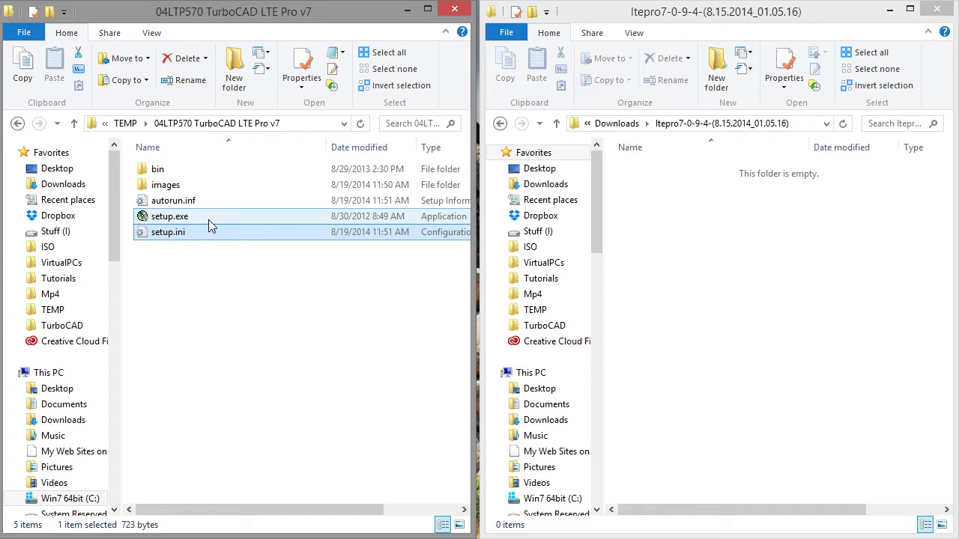
double_click(206, 215)
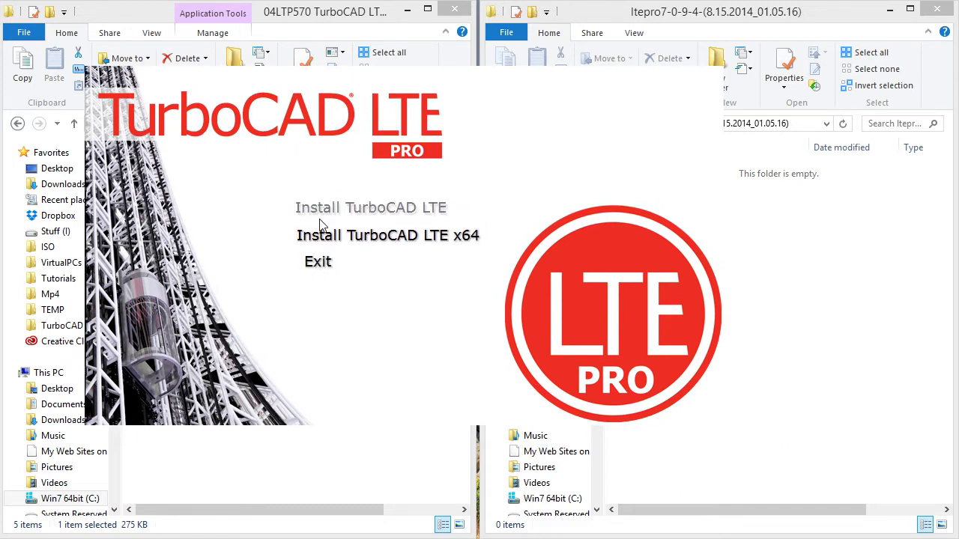
left_click(328, 269)
Step: Set StartPoint in the [Settings] section of setup.ini to 275 200 and save the file
double_click(218, 235)
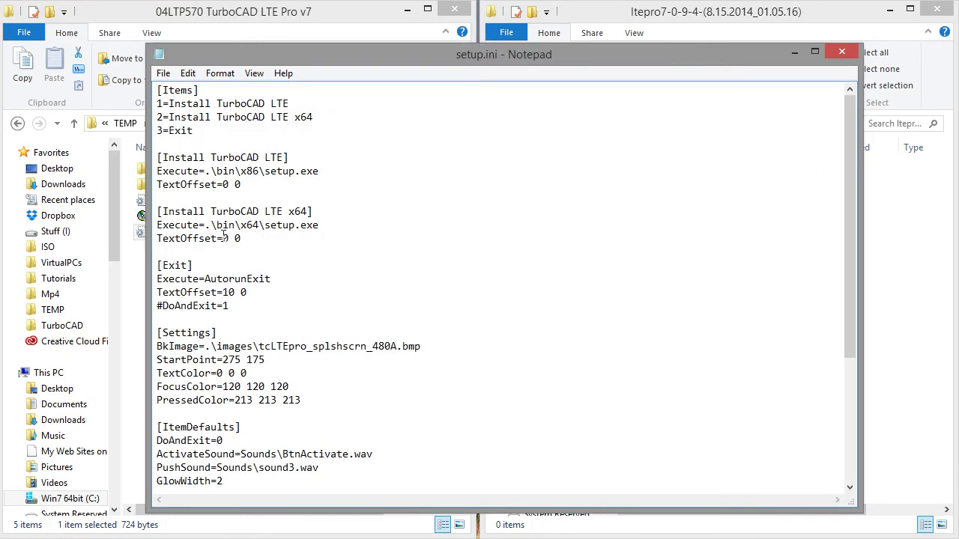
scroll(313, 364, "down", 2)
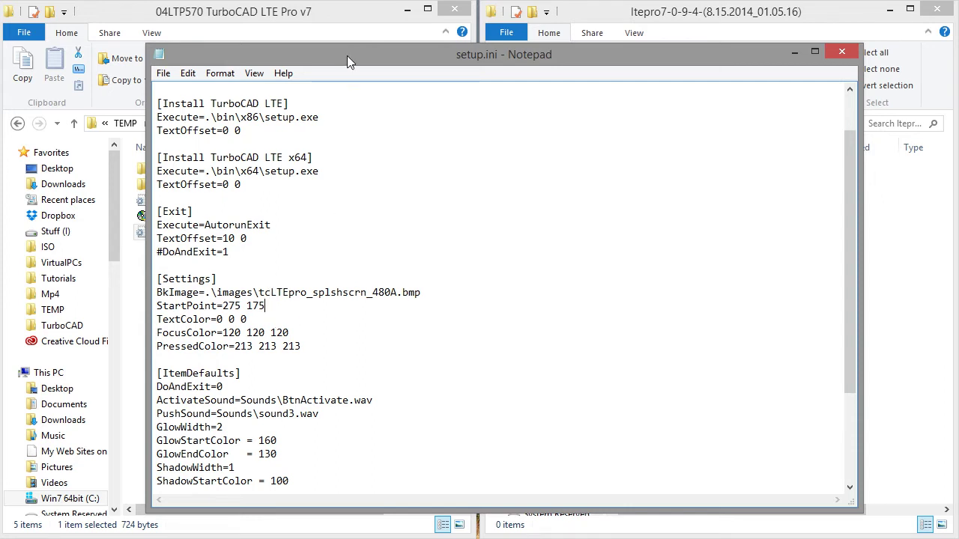
mouse_move(347, 55)
left_mouse_down()
mouse_move(332, 84)
mouse_move(352, 69)
left_mouse_up()
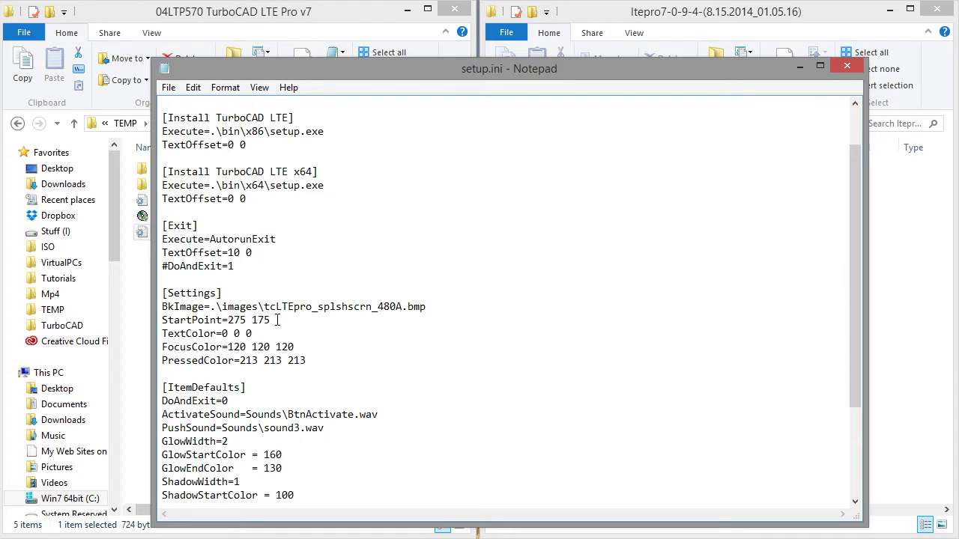
left_click_drag(275, 319, 255, 314)
type("200")
left_click(847, 66)
left_click(451, 318)
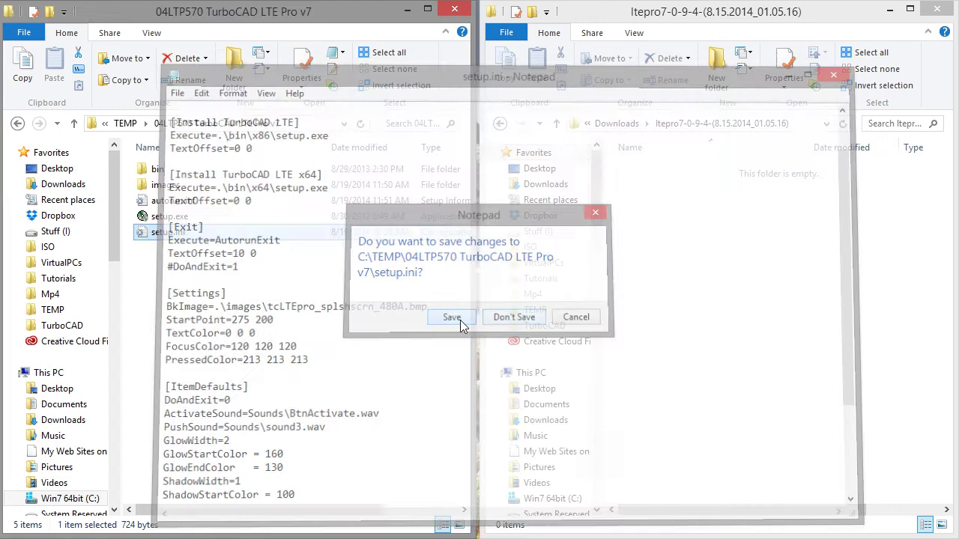
Step: Run setup.exe to check the vertical position of the menu entries, then exit the launch menu
left_click(161, 217)
double_click(160, 218)
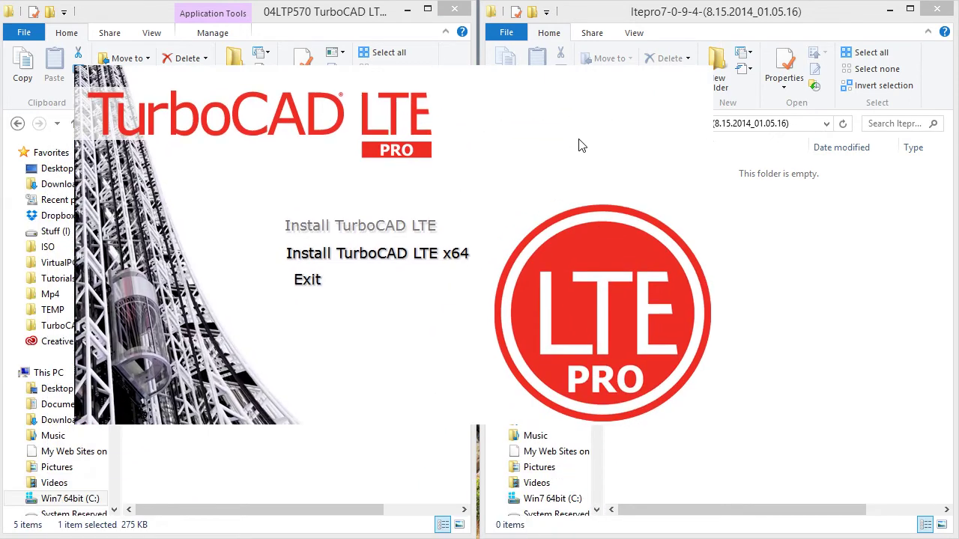
left_click_drag(582, 145, 569, 183)
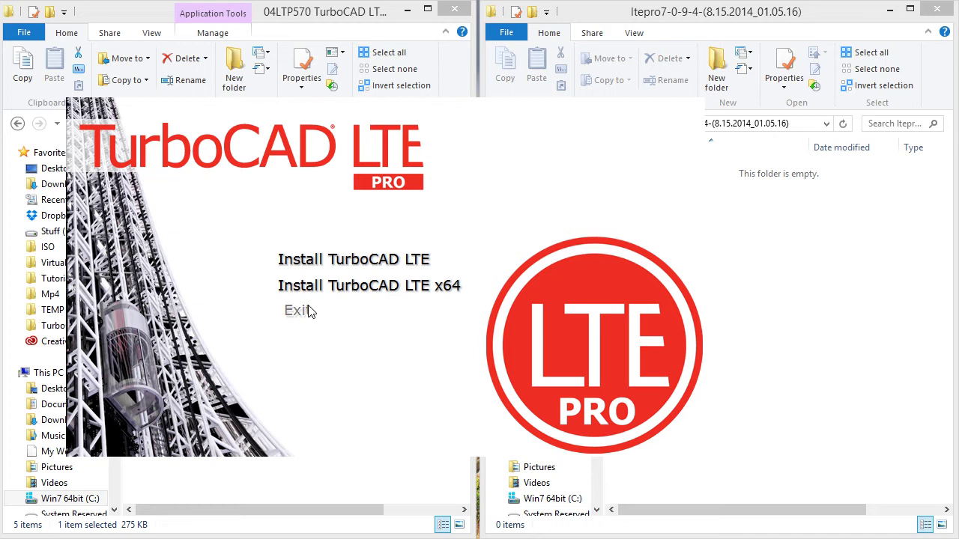
left_click(299, 310)
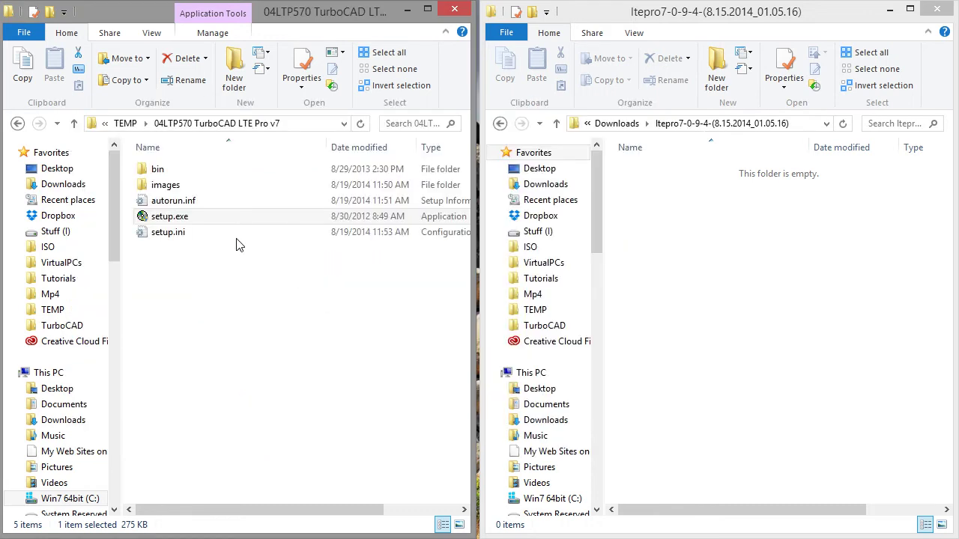
Step: Review the Settings, ItemDefaults and Font sections of setup.ini for colour, sound, glow, shadow and font options, then close the file
left_click(175, 232)
double_click(176, 232)
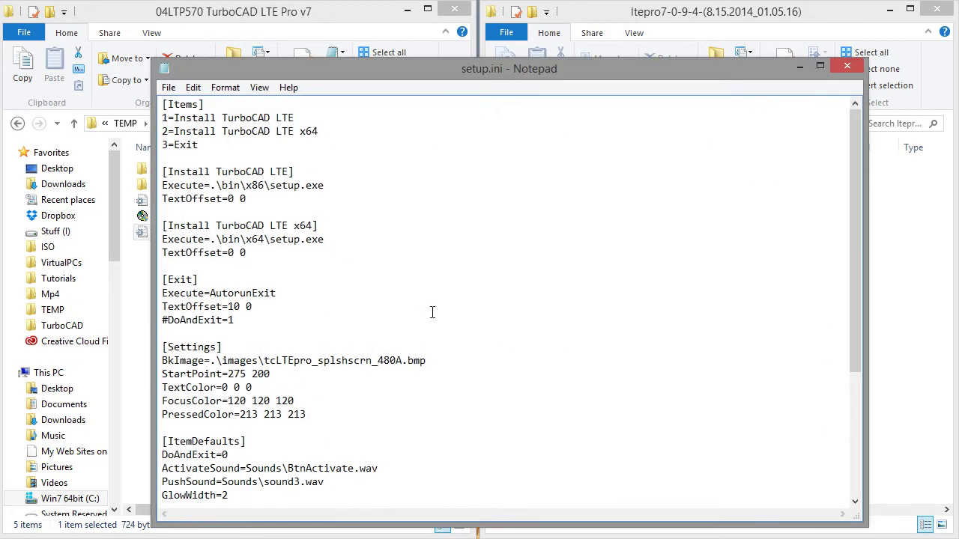
scroll(432, 312, "down", 2)
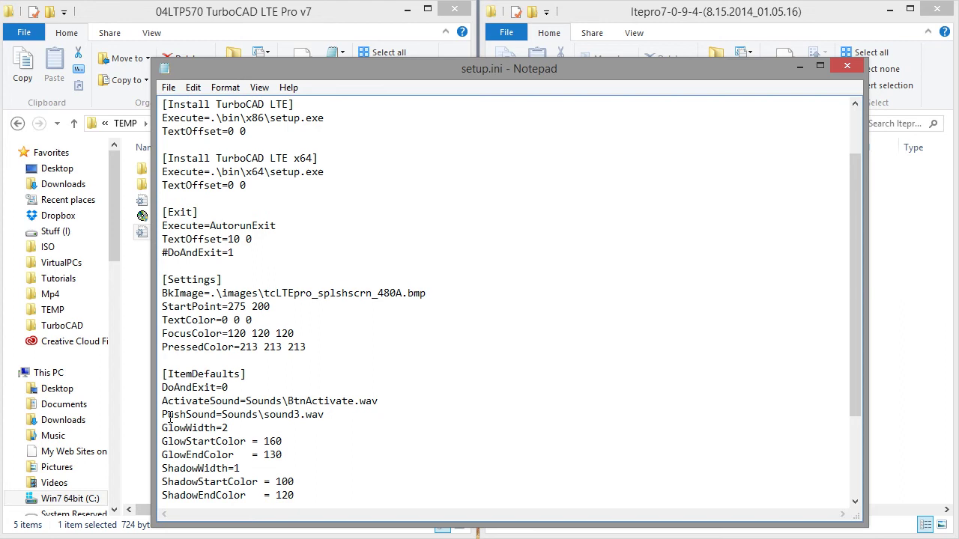
scroll(462, 412, "down", 2)
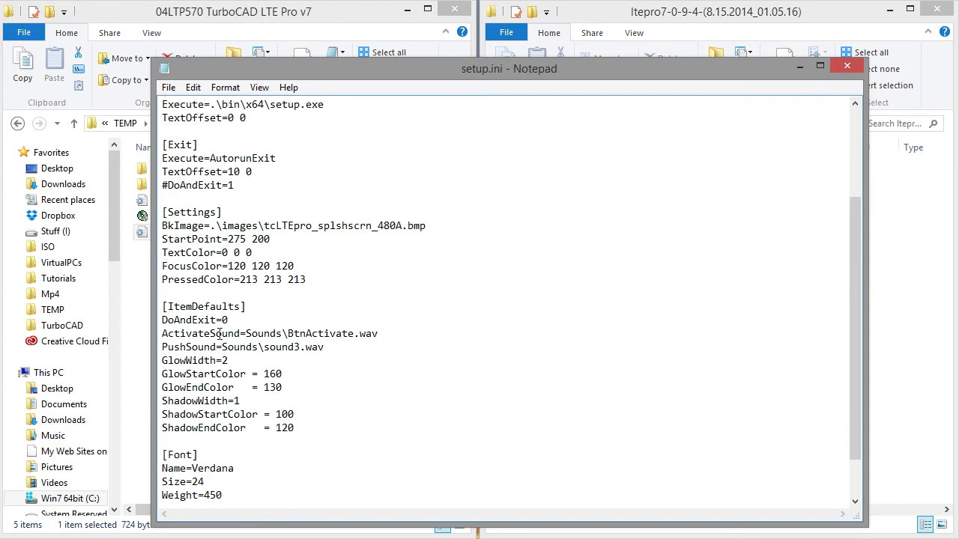
scroll(255, 428, "down", 1)
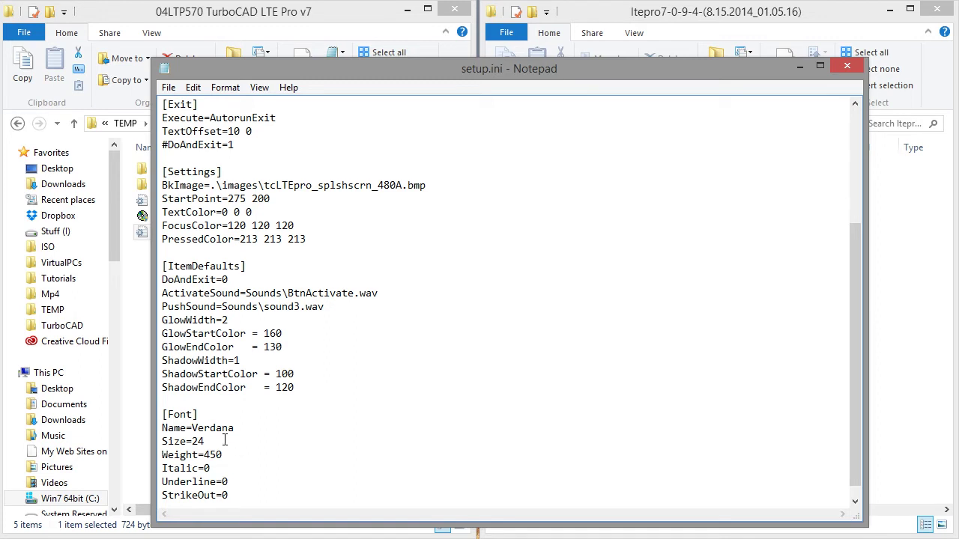
scroll(248, 456, "down", 1)
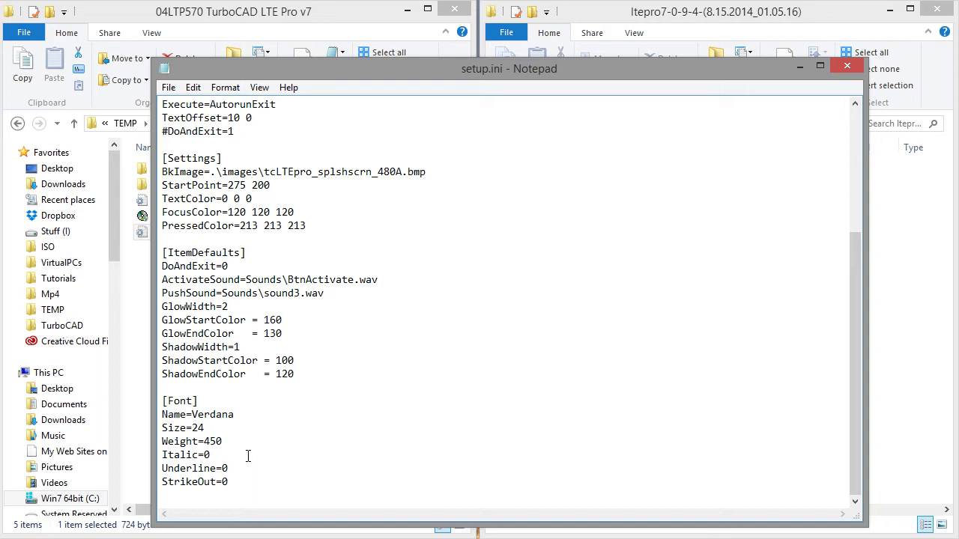
scroll(248, 456, "up", 5)
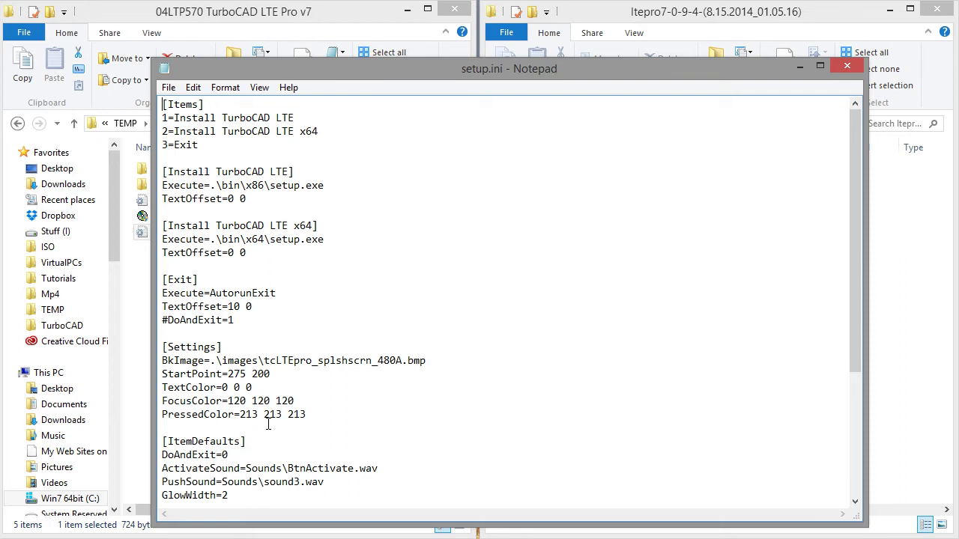
scroll(352, 339, "down", 3)
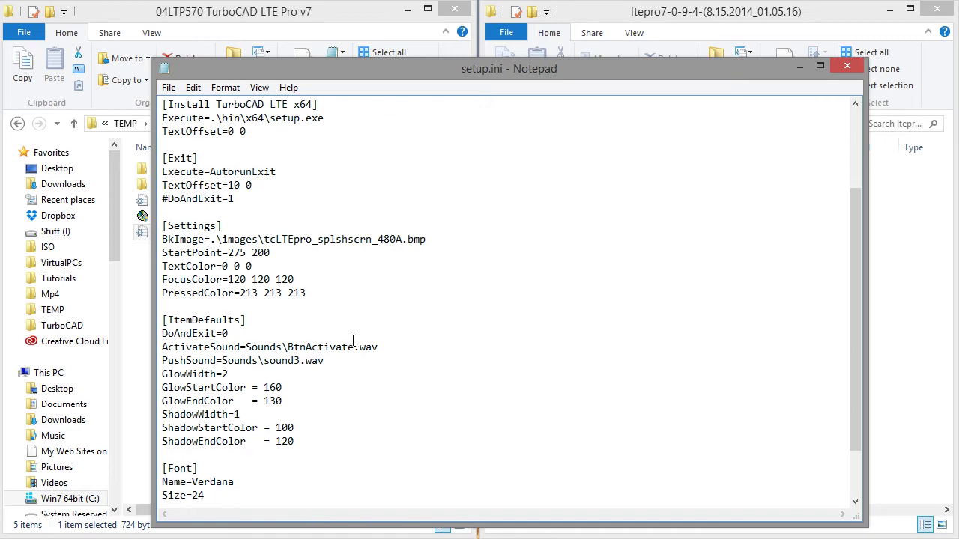
scroll(353, 341, "down", 2)
left_click(848, 69)
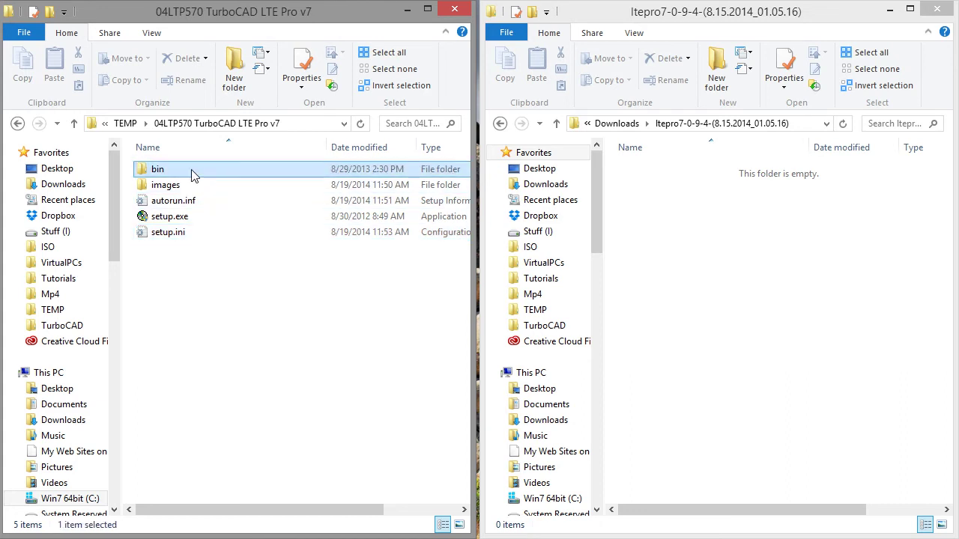
Step: Check the installer files in the x64 and x86 subfolders of bin, then return to the 04LTP570 TurboCAD LTE Pro v7 folder
double_click(192, 171)
double_click(199, 174)
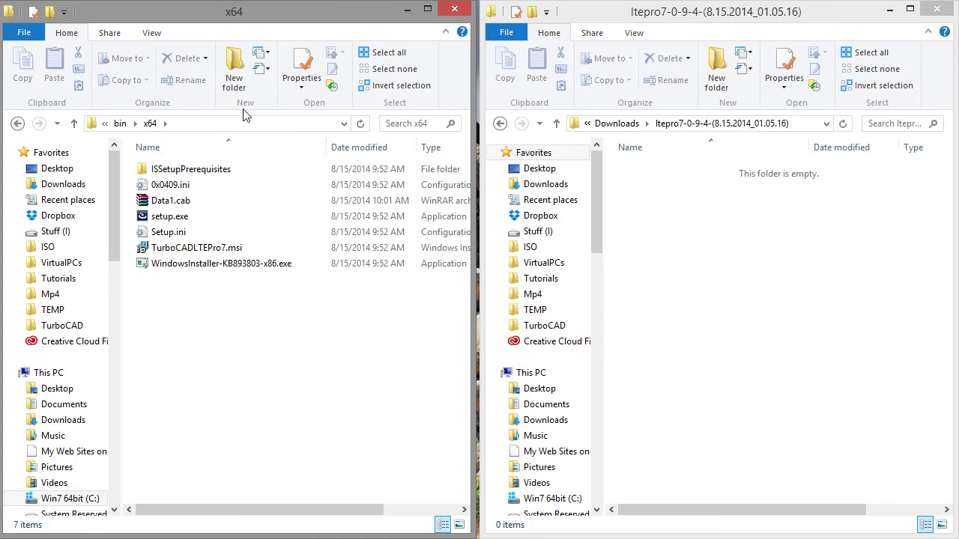
left_click(120, 123)
left_click(161, 185)
double_click(162, 185)
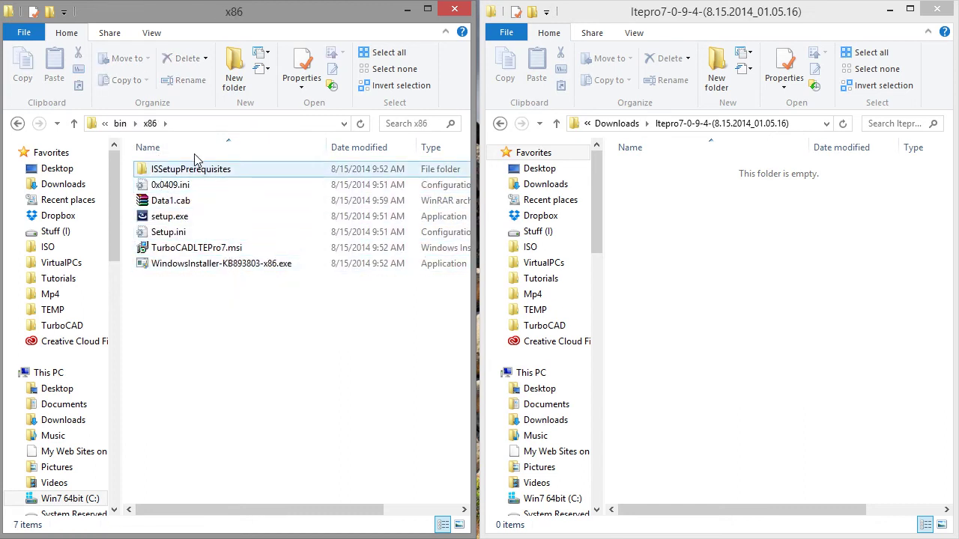
left_click(120, 122)
double_click(156, 170)
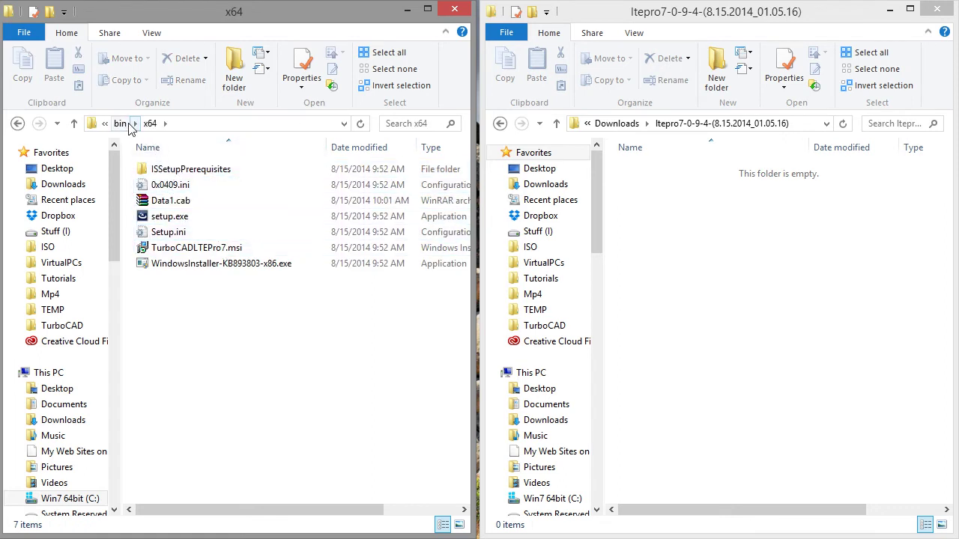
left_click(120, 123)
left_click(191, 125)
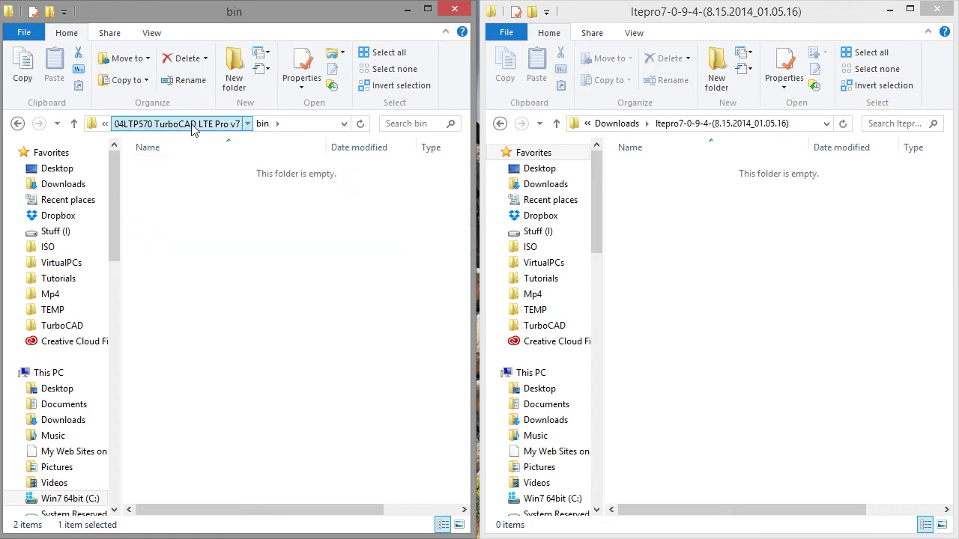
Step: Check the contents of autorun.inf and close it, then run setup.exe to check the launch menu and exit it
double_click(189, 202)
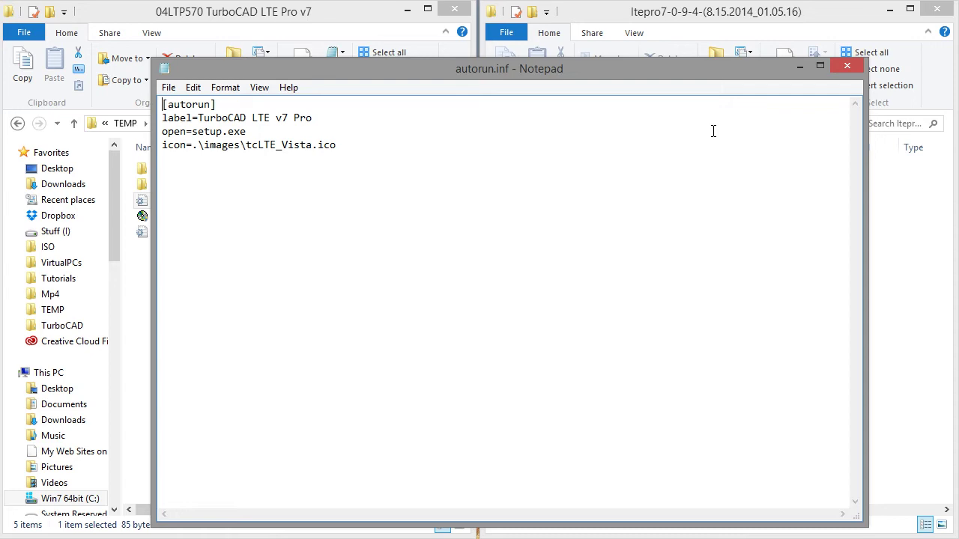
left_click(848, 67)
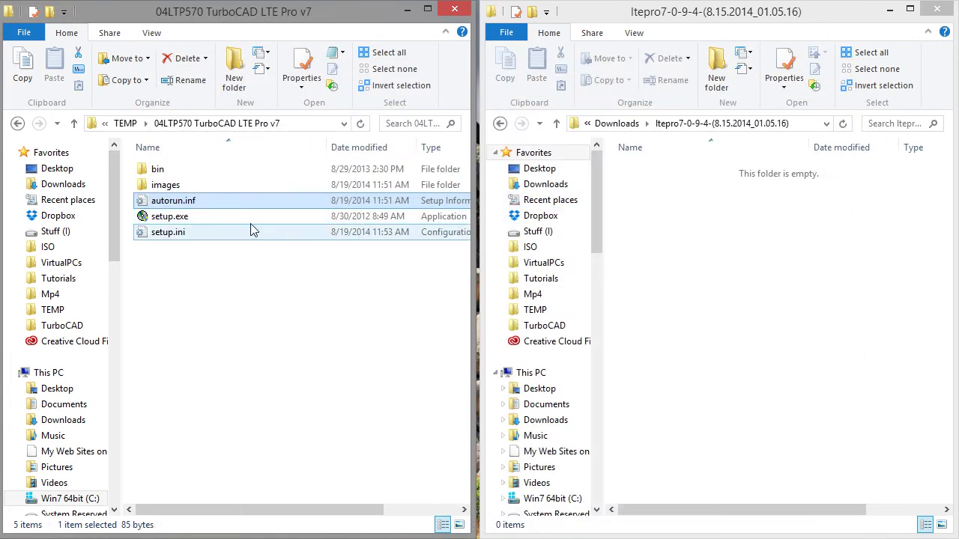
left_click(184, 221)
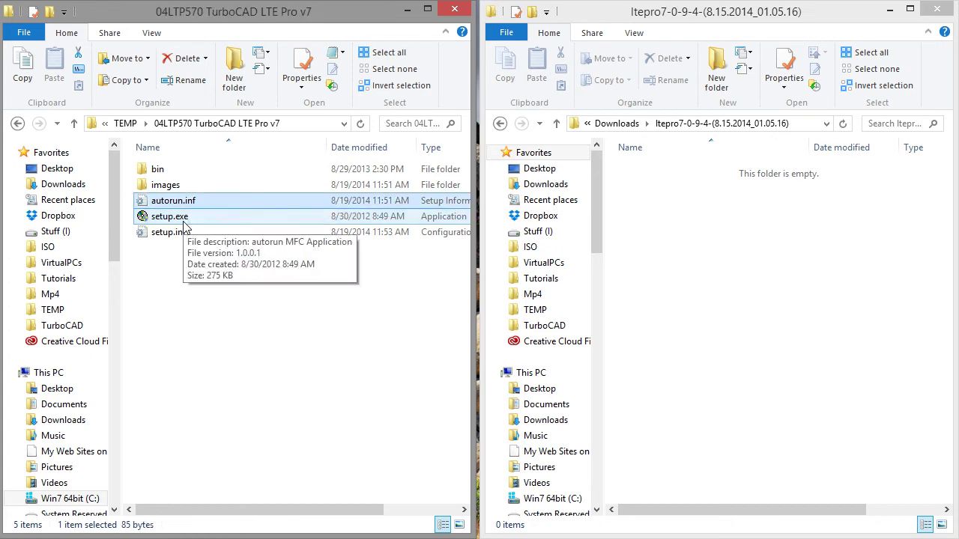
double_click(187, 219)
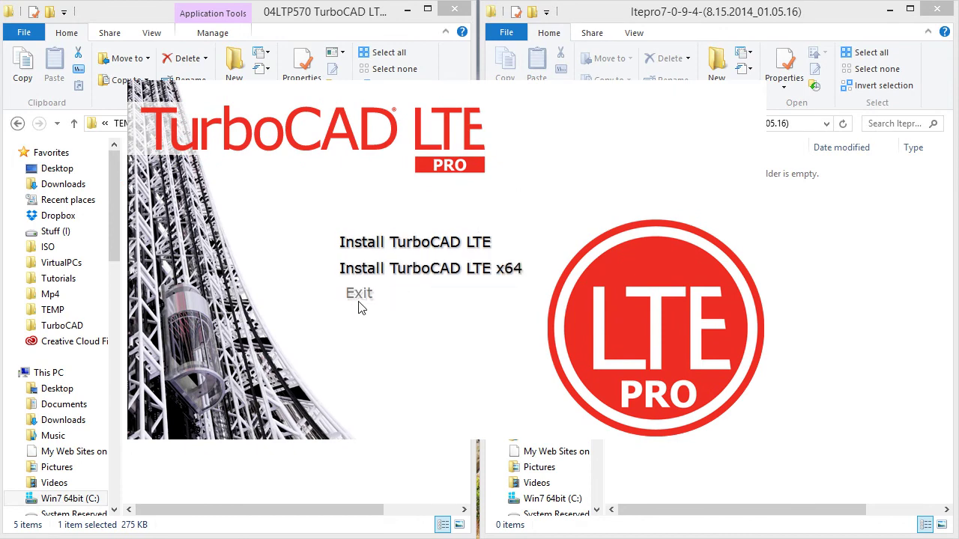
left_click(358, 293)
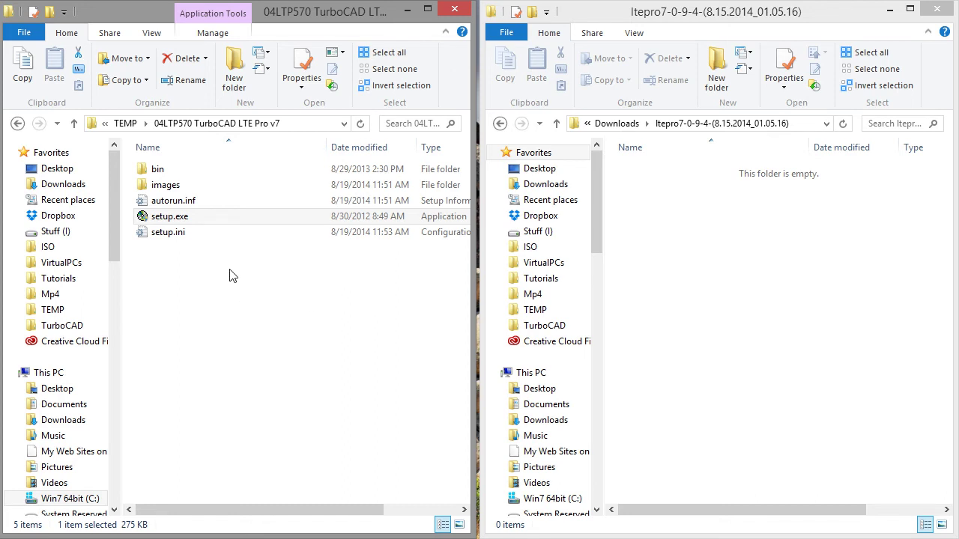
Step: Save bin, images, autorun.inf, setup.exe and setup.ini together as an .iso image file with PowerISO in the same folder
left_click_drag(236, 270, 180, 163)
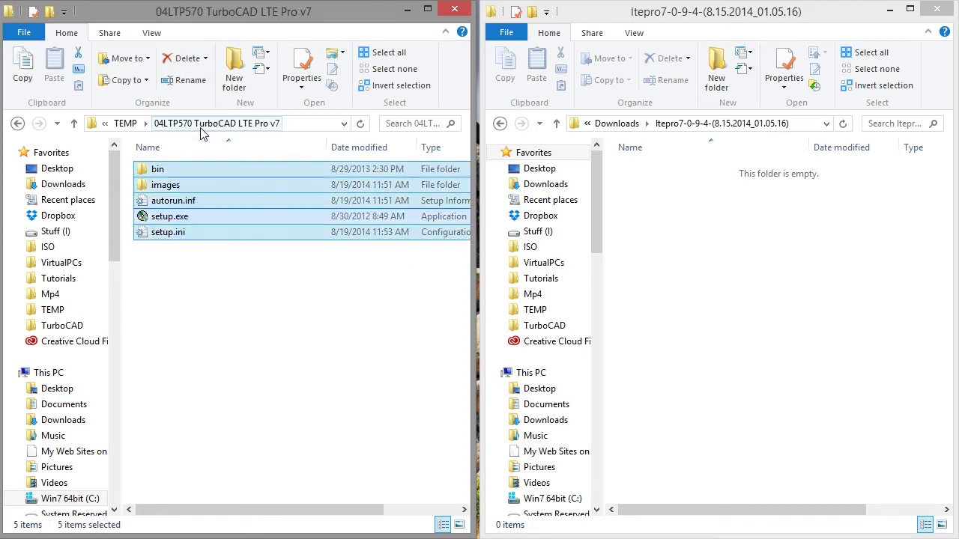
right_click(172, 201)
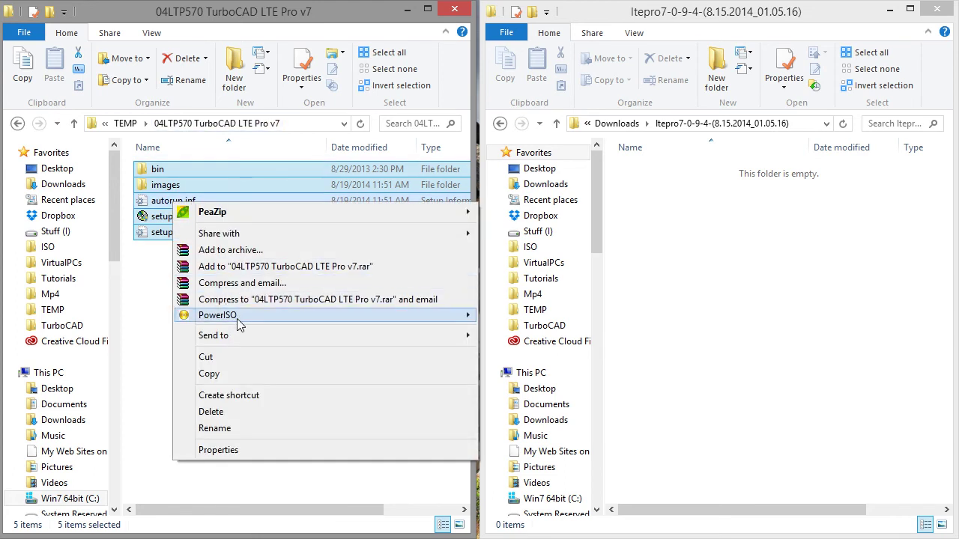
mouse_move(239, 322)
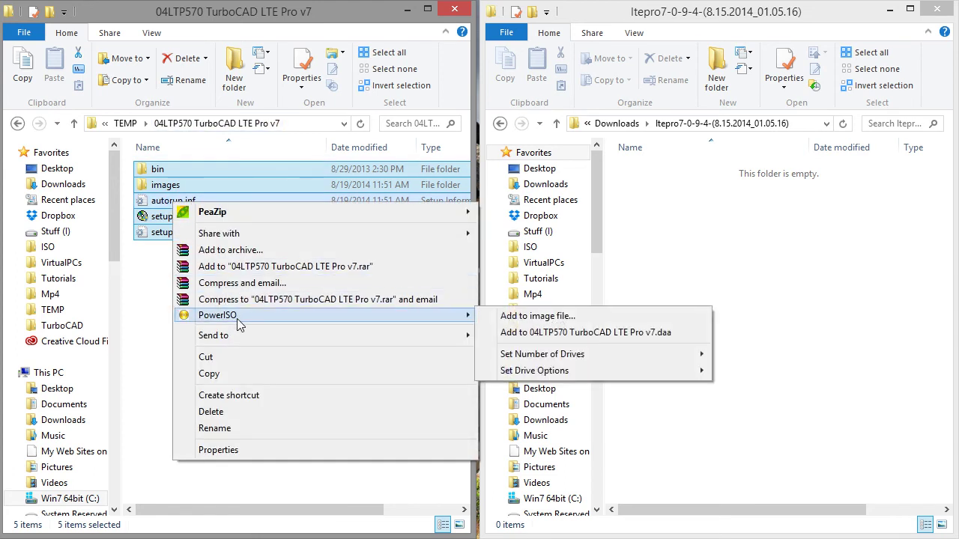
left_click(538, 317)
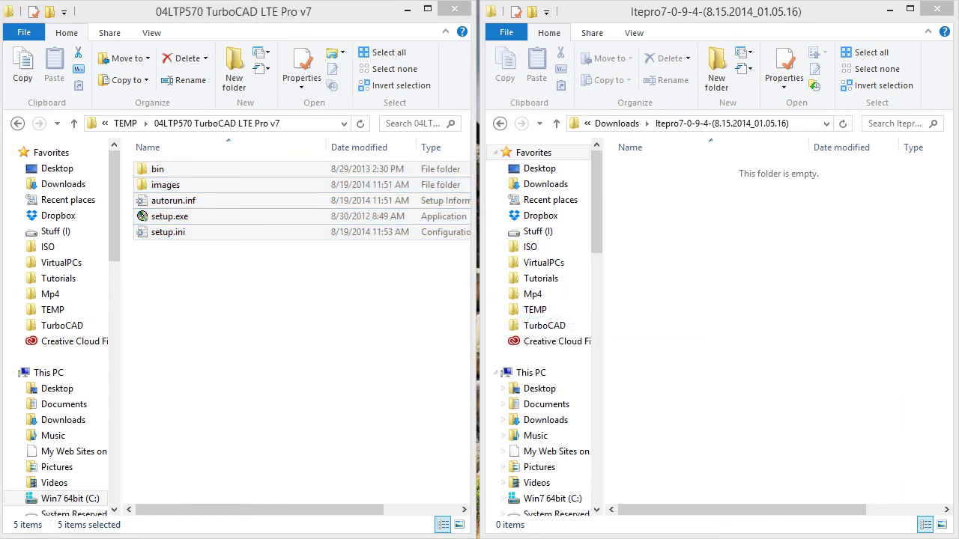
left_click_drag(417, 270, 372, 200)
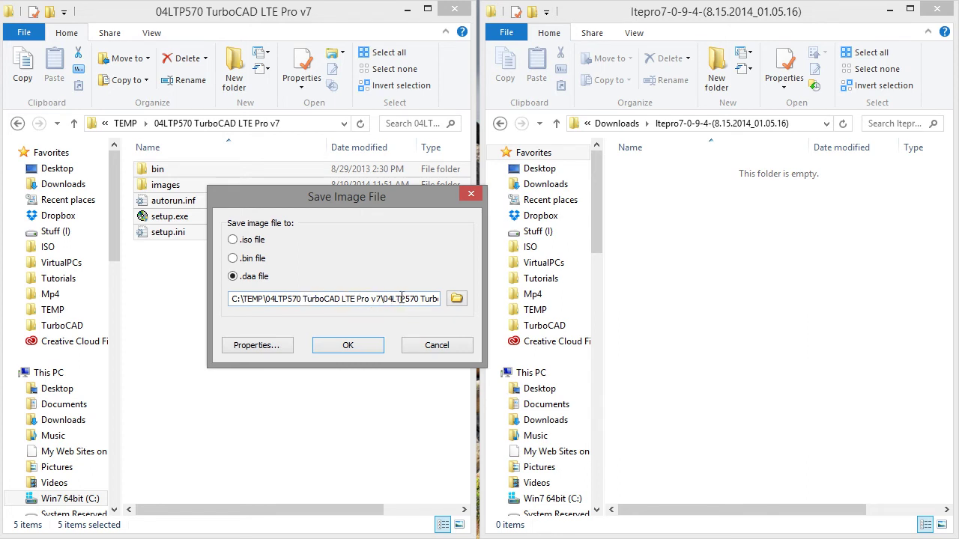
left_click(232, 239)
left_click_drag(277, 209, 286, 214)
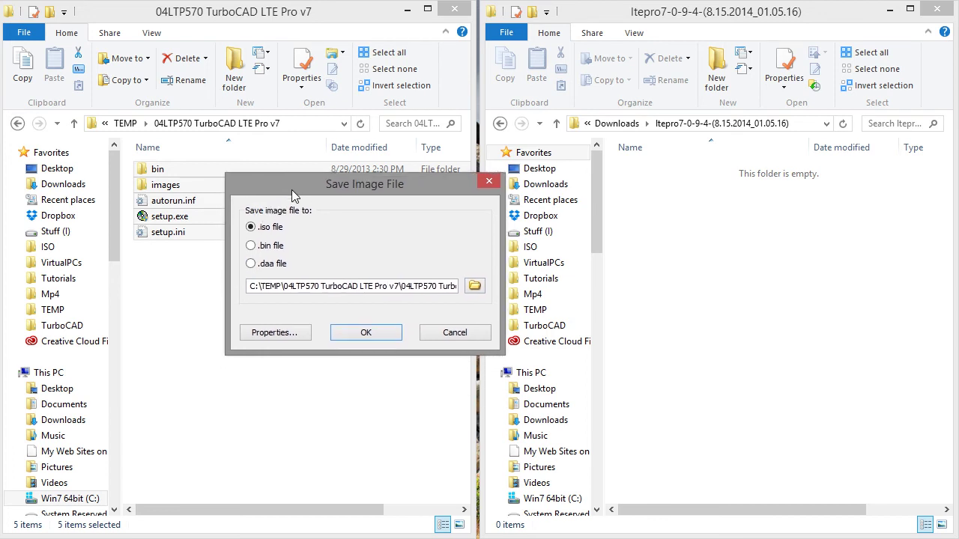
left_click_drag(293, 190, 293, 189)
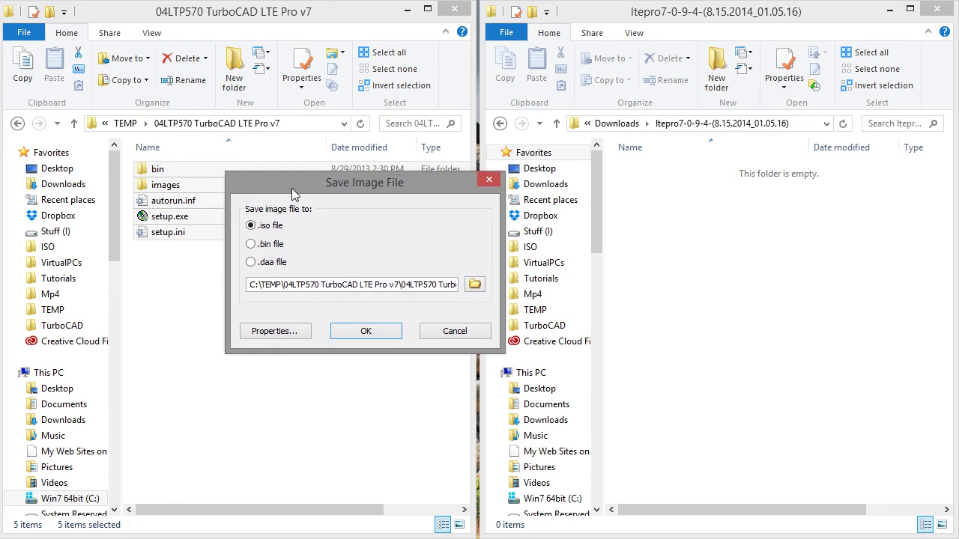
left_click_drag(292, 194, 398, 238)
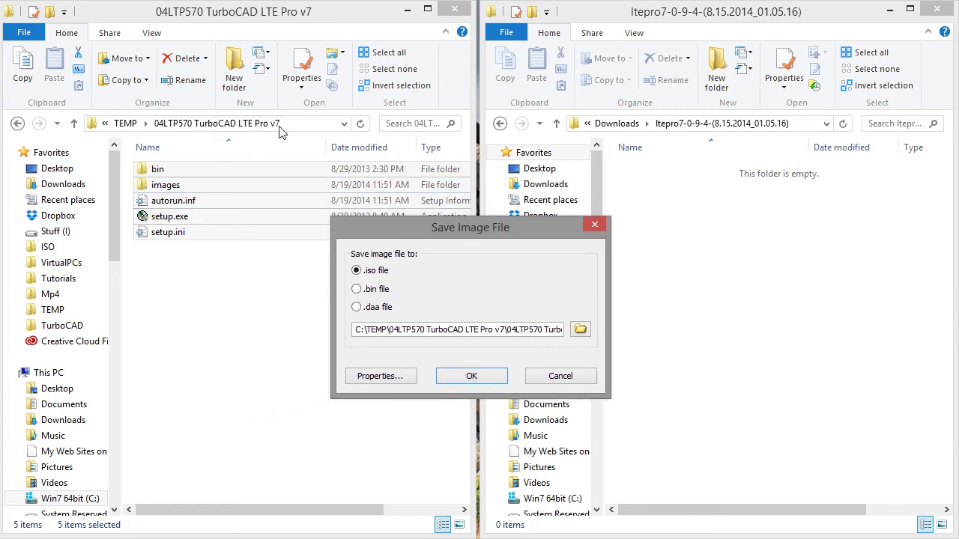
left_click(487, 374)
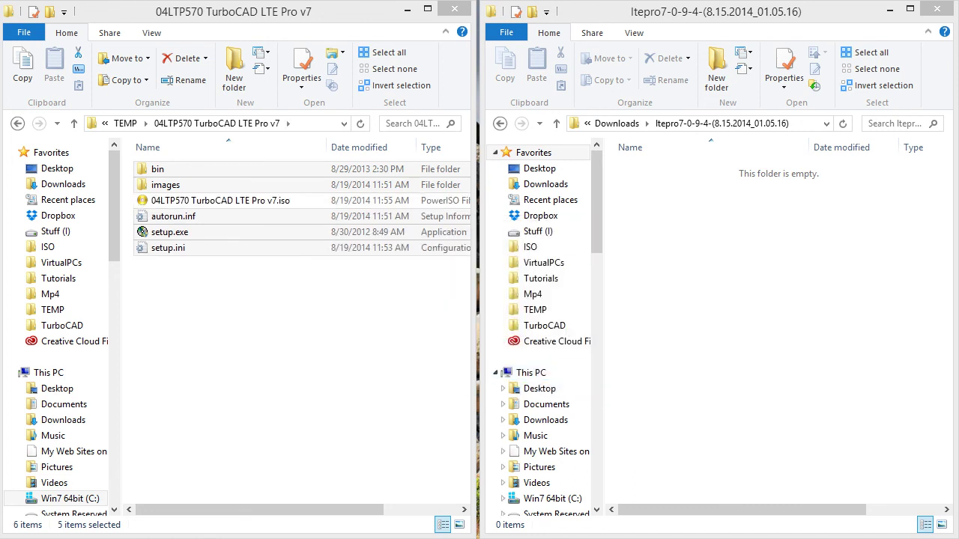
left_click_drag(130, 365, 337, 189)
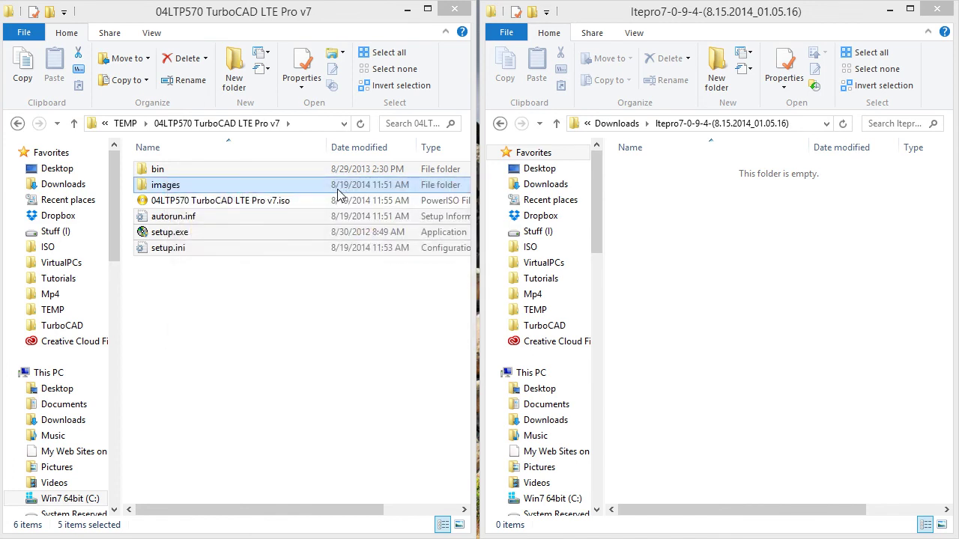
Step: Rename the ISO image file to 04LTP570-TurboCAD-LTE-Pro-v7.iso, replacing the spaces with hyphens and retrying if the file is in use
left_click(306, 201)
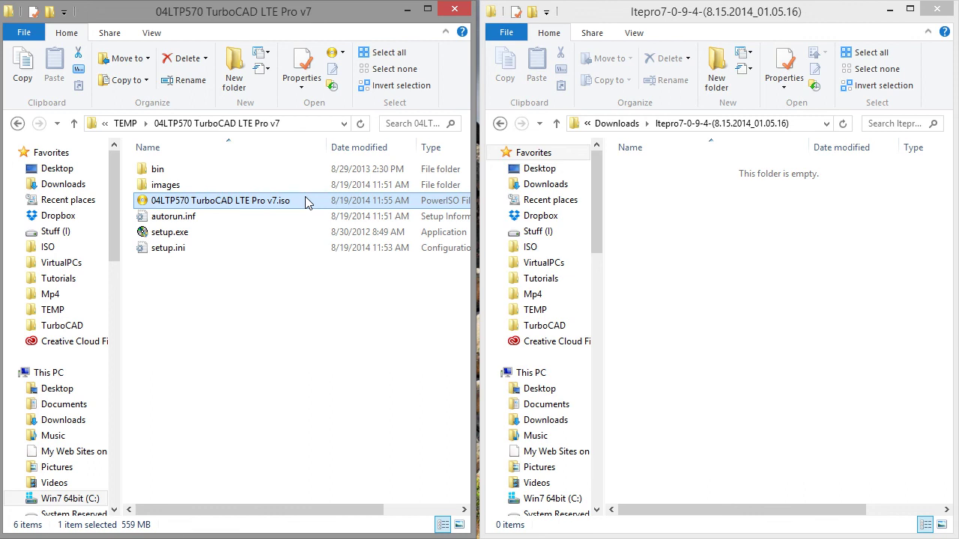
left_click(192, 206)
left_click(192, 206)
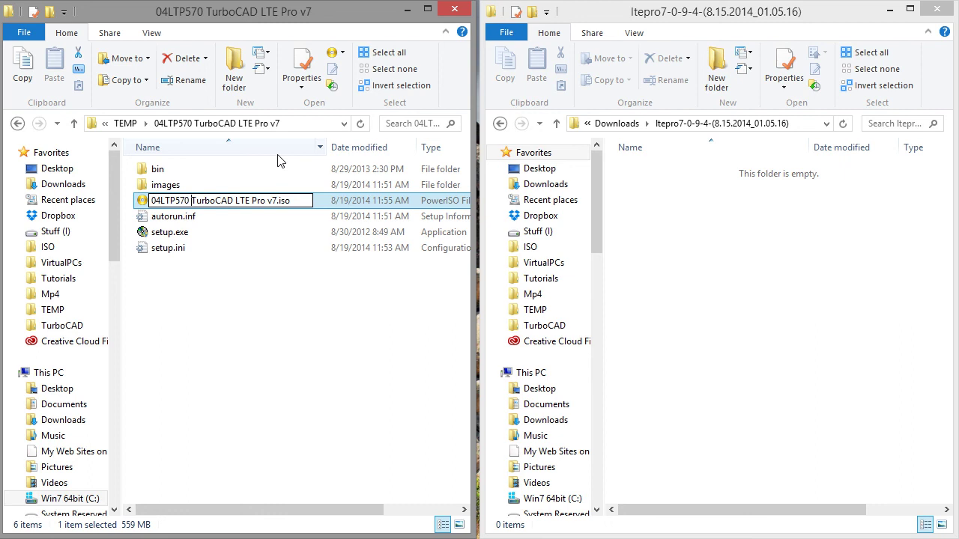
key("BackSpace")
type("-")
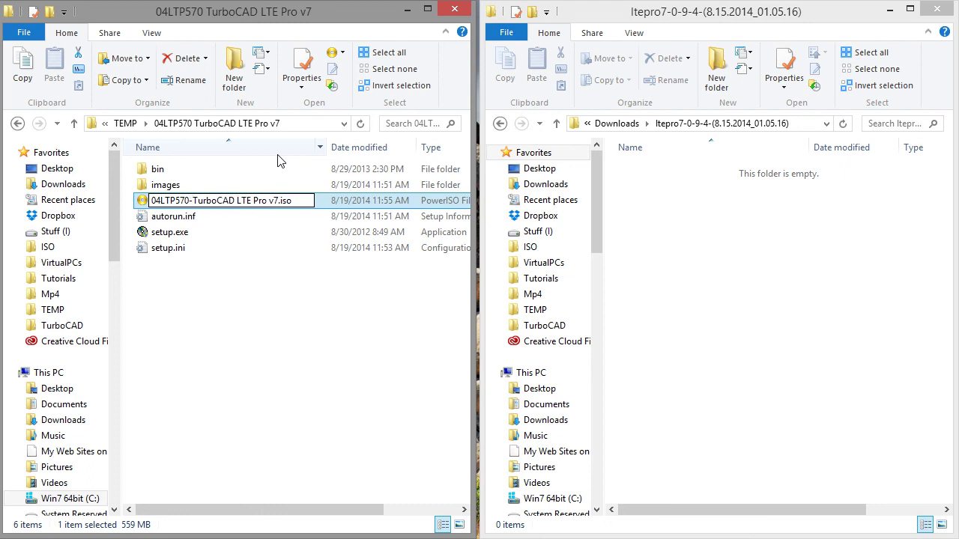
key("BackSpace")
type("-")
key("BackSpace")
type("-")
key("BackSpace")
type("-")
key("Return")
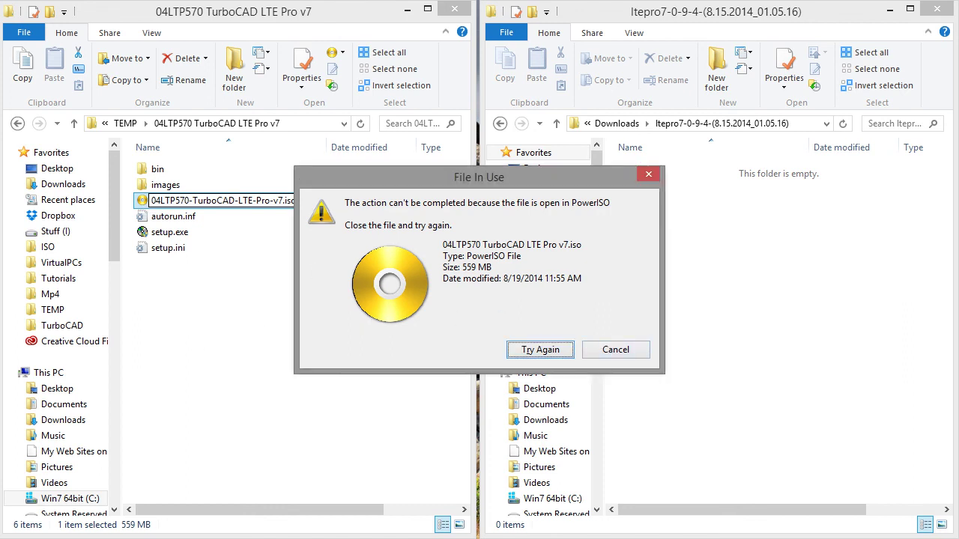
left_click(540, 350)
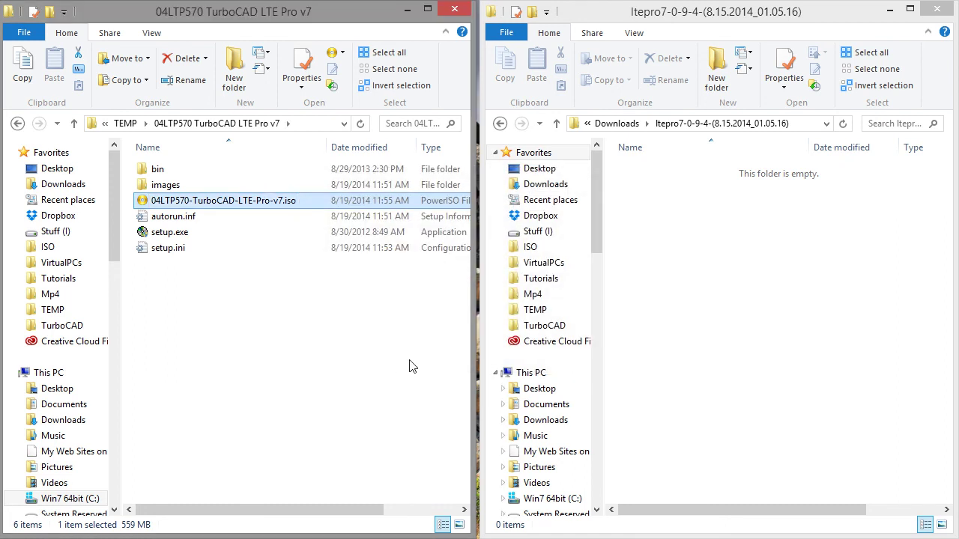
left_click(282, 208)
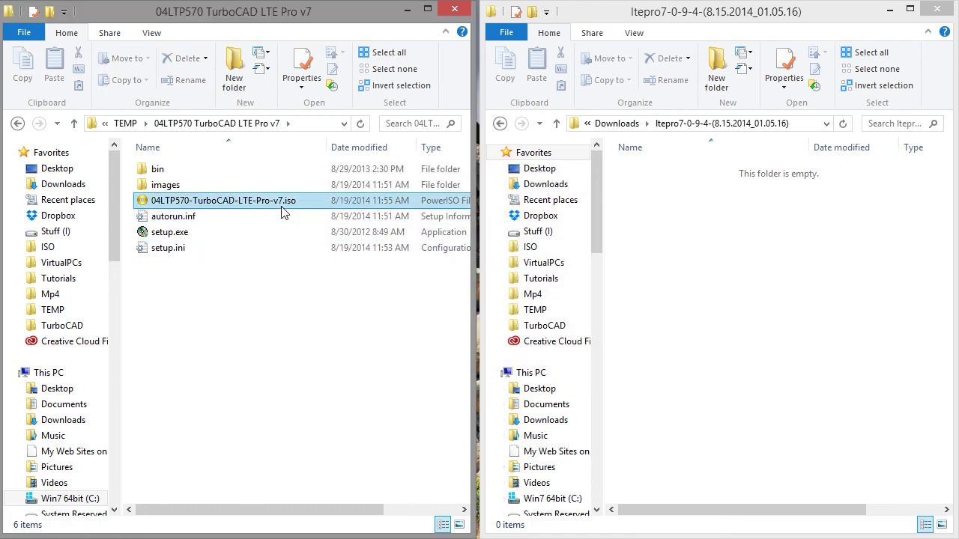